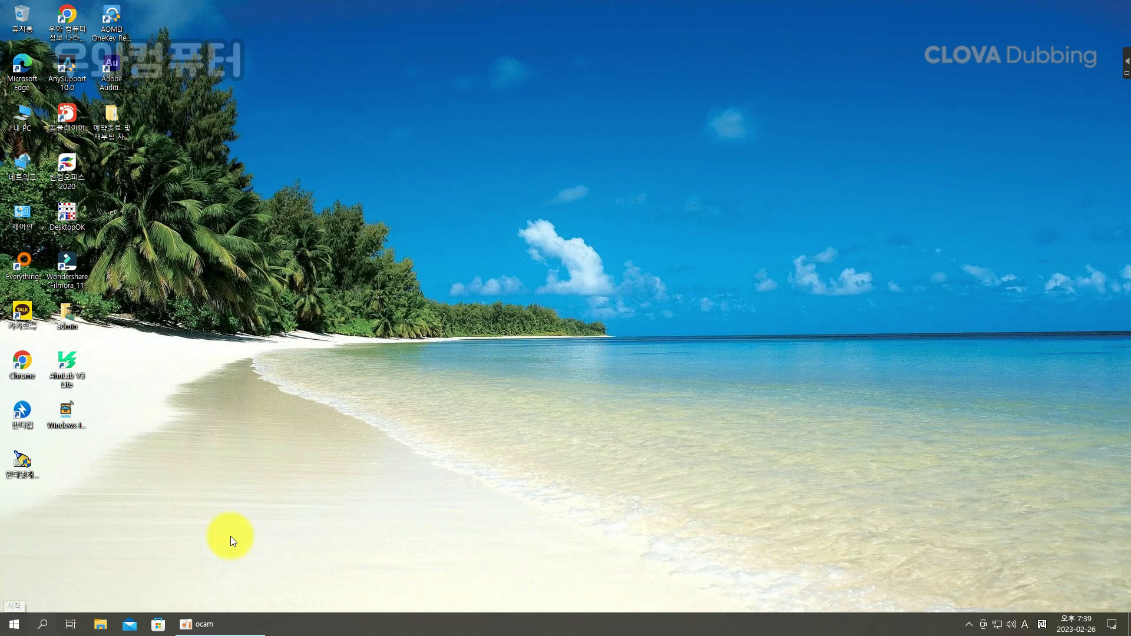
{"action": "right_click", "coordinate": [5, 629]}
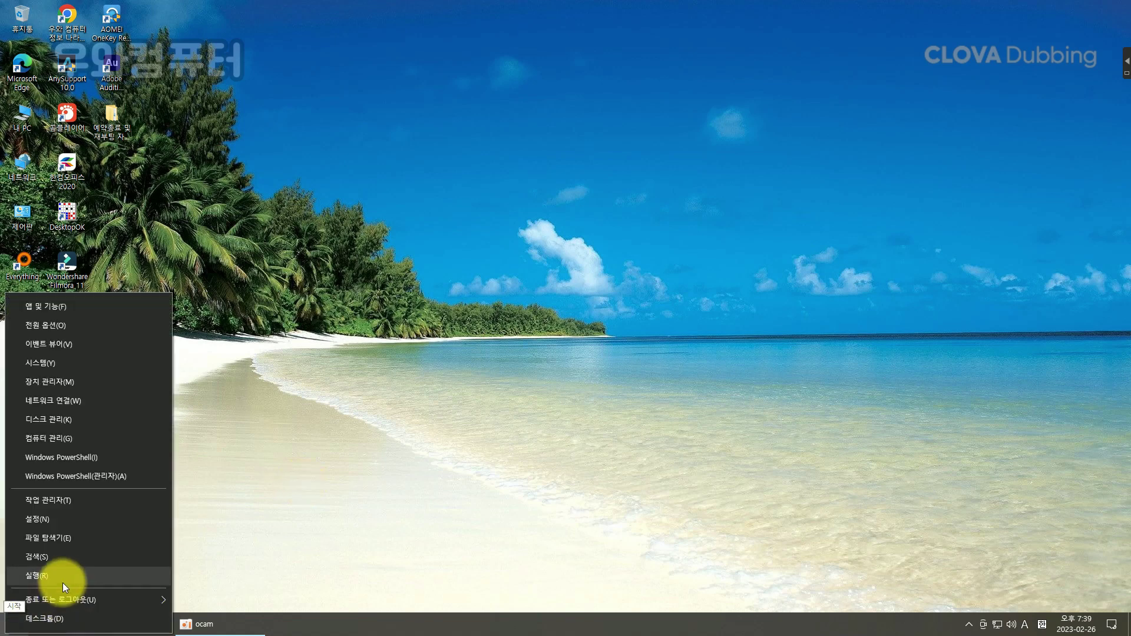
{"action": "left_click", "coordinate": [48, 582]}
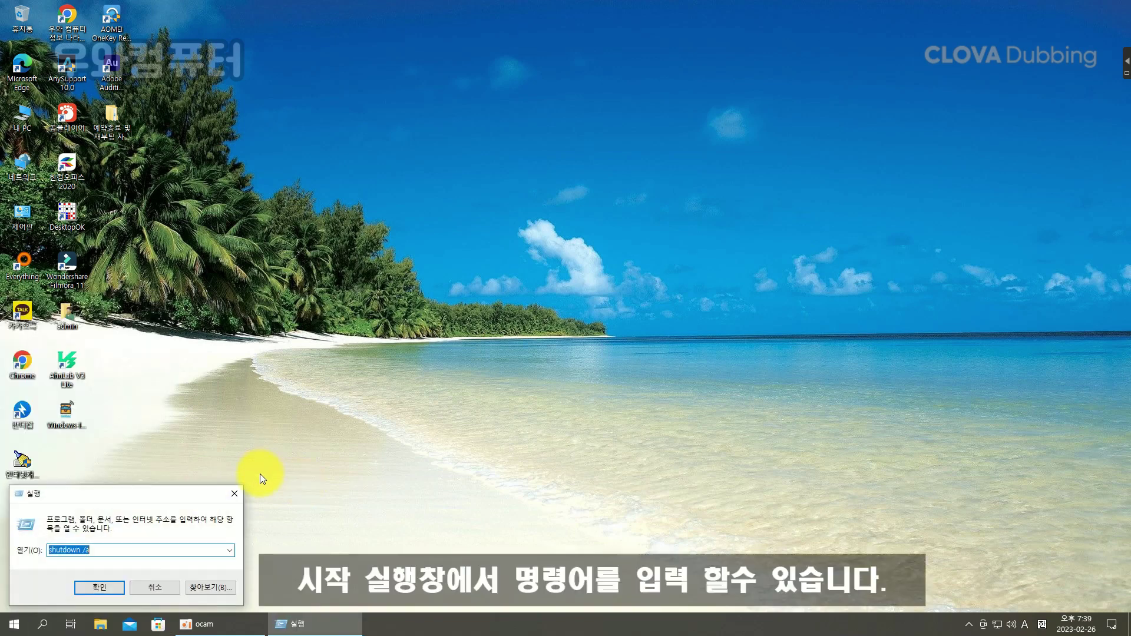
{"action": "left_click", "coordinate": [99, 550]}
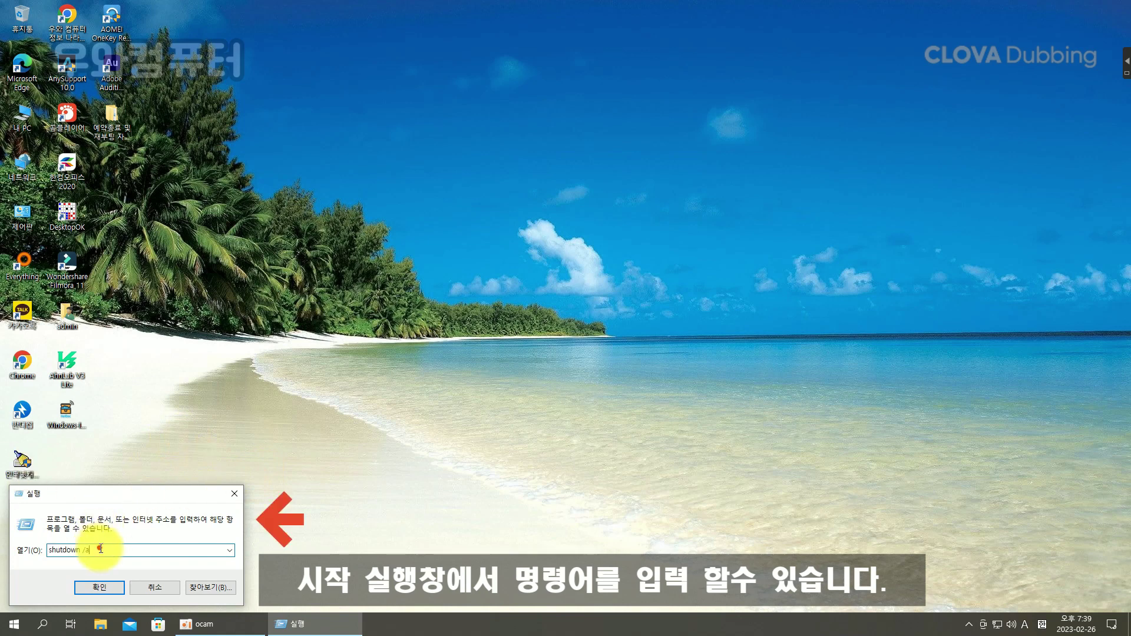
{"action": "key", "text": "BackSpace"}
{"action": "key", "text": "BackSpace"}
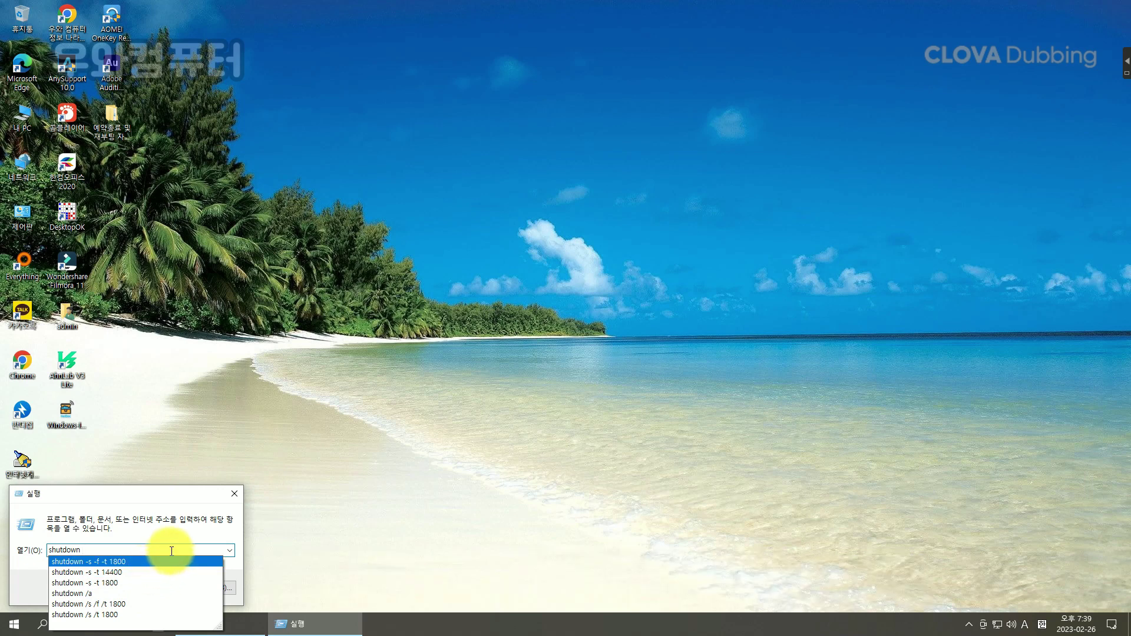
{"action": "left_click", "coordinate": [235, 494]}
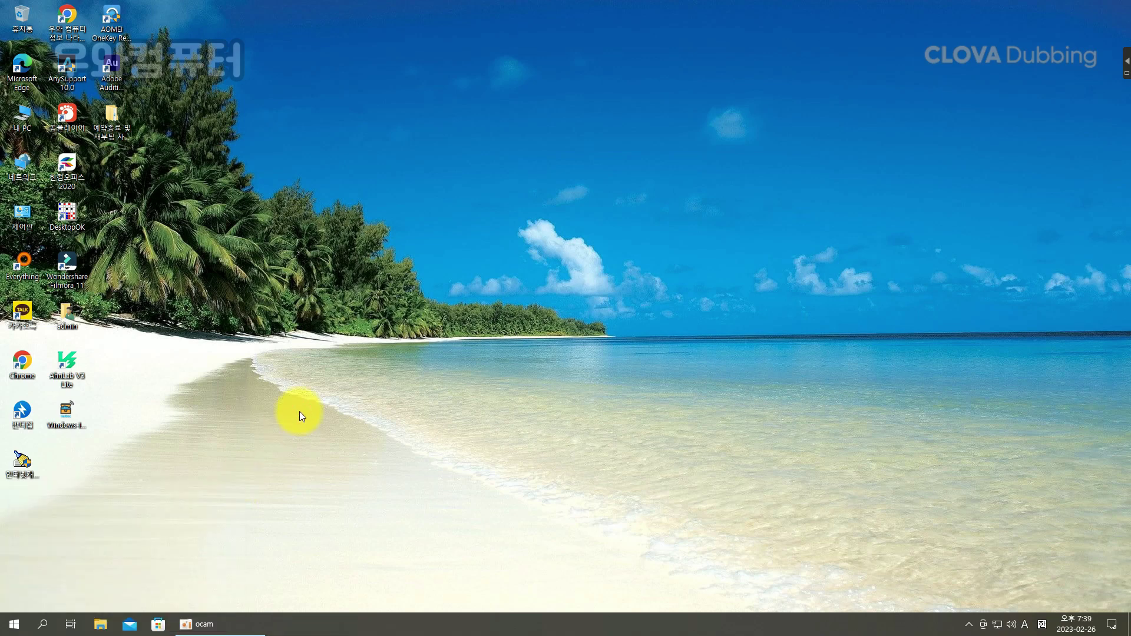
- Start a new desktop shortcut and enter shutdown /s /f /t 1800 as its item location
{"action": "right_click", "coordinate": [306, 267]}
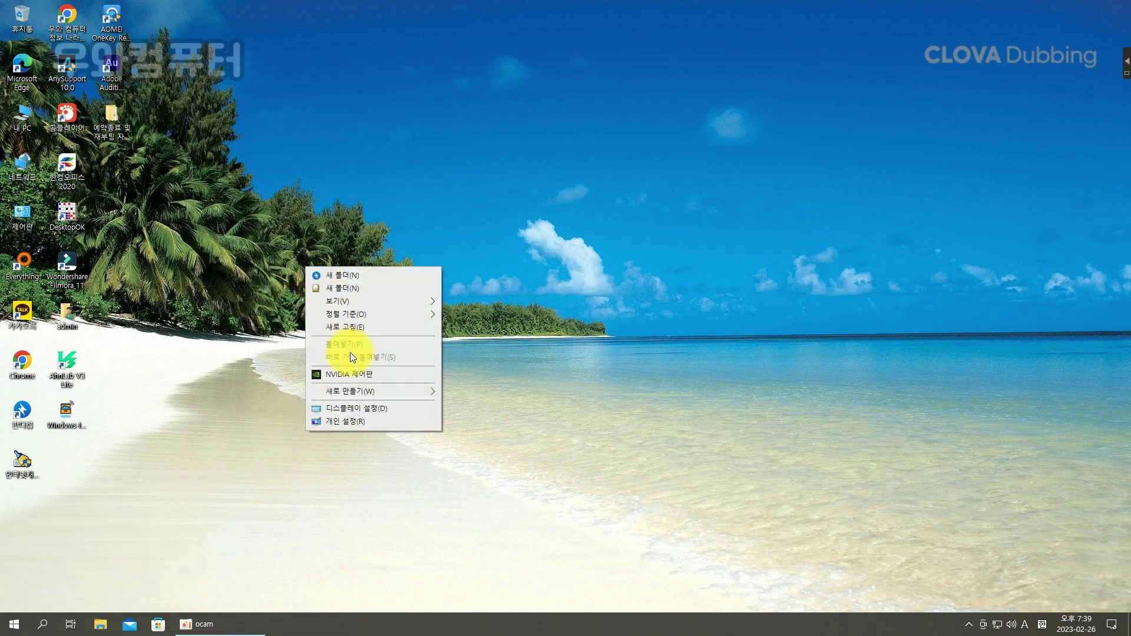
{"action": "mouse_move", "coordinate": [369, 387]}
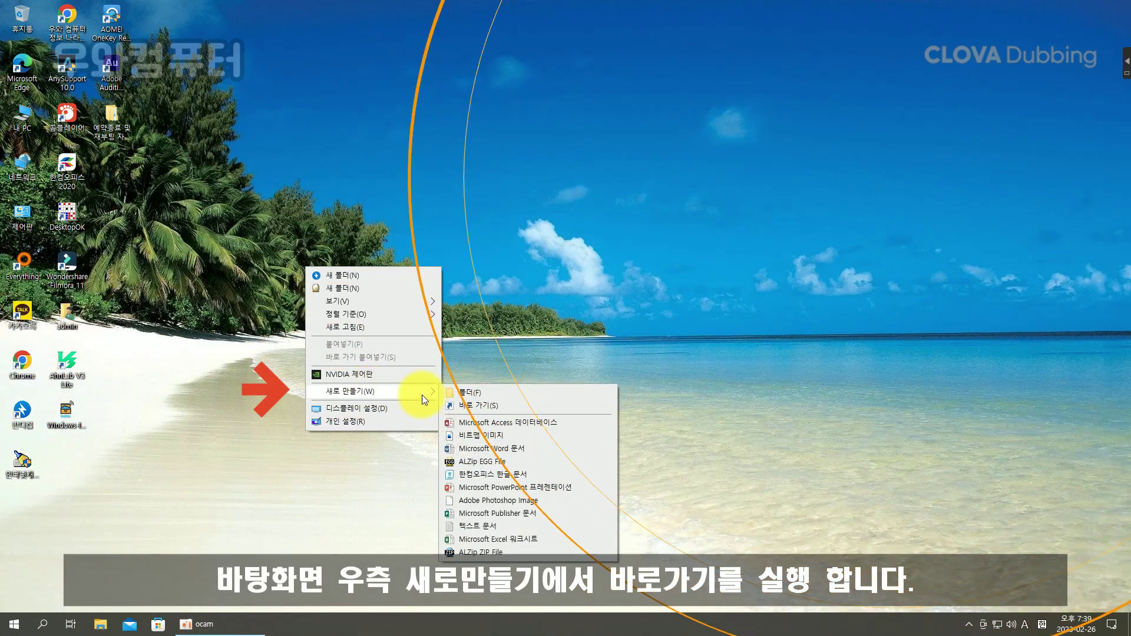
{"action": "left_click", "coordinate": [478, 405]}
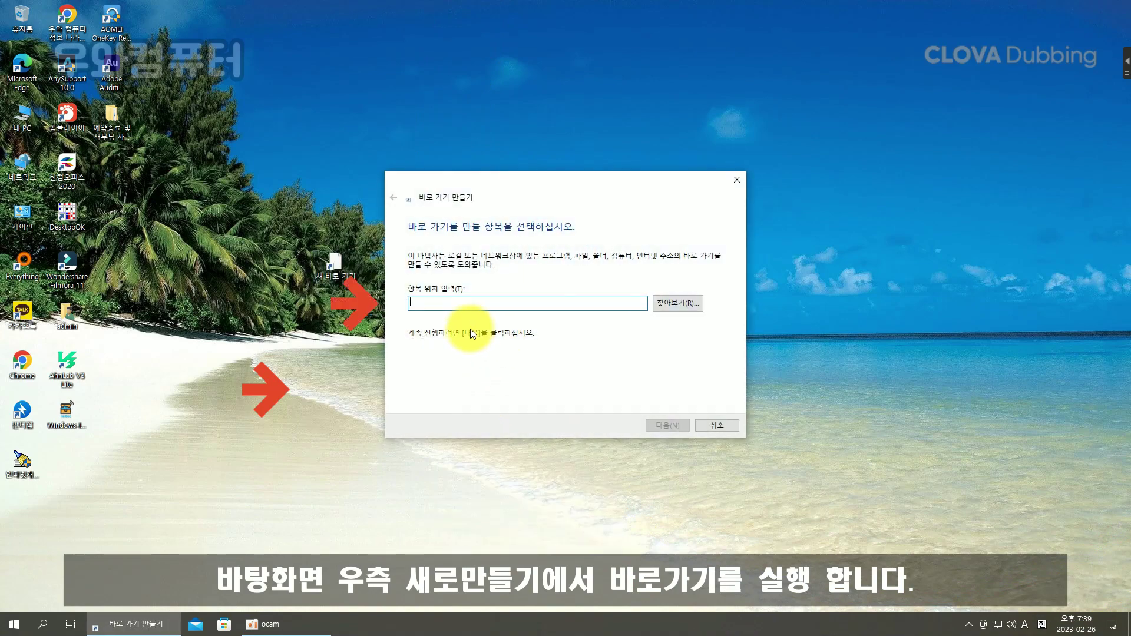
{"action": "type", "text": "shutdown.exe /s /f /t 1800"}
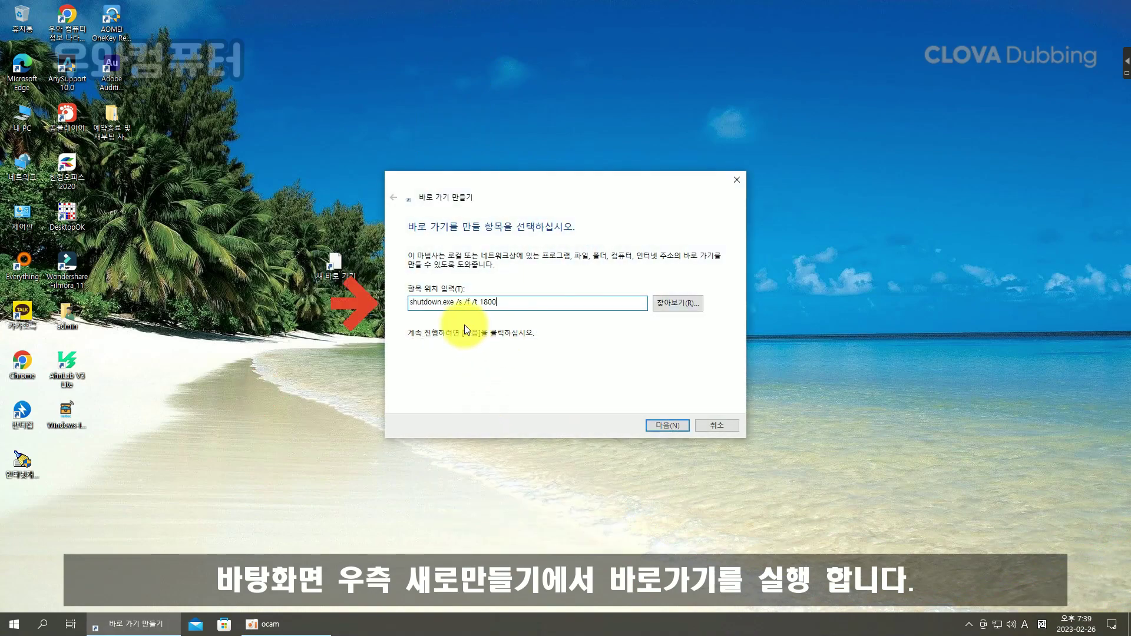
{"action": "left_click", "coordinate": [442, 302]}
{"action": "key", "text": "Delete"}
{"action": "key", "text": "Delete"}
{"action": "key", "text": "Delete"}
{"action": "key", "text": "Delete"}
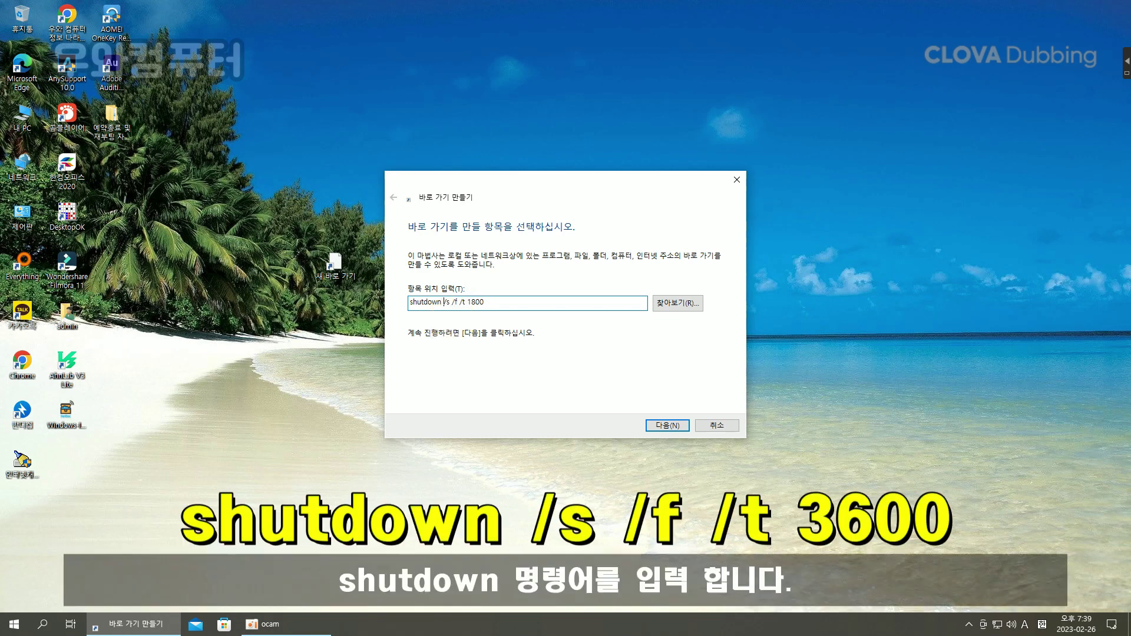
- Set the delay in the shortcut's command to 3600 and continue to the naming page
{"action": "double_click", "coordinate": [476, 302]}
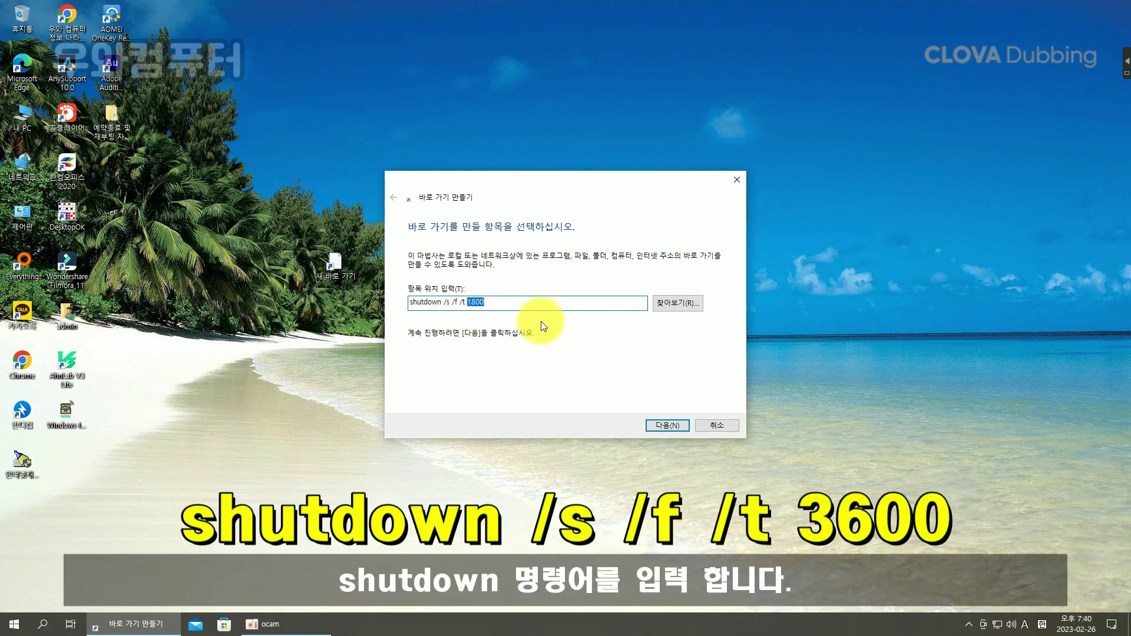
{"action": "left_click", "coordinate": [502, 303]}
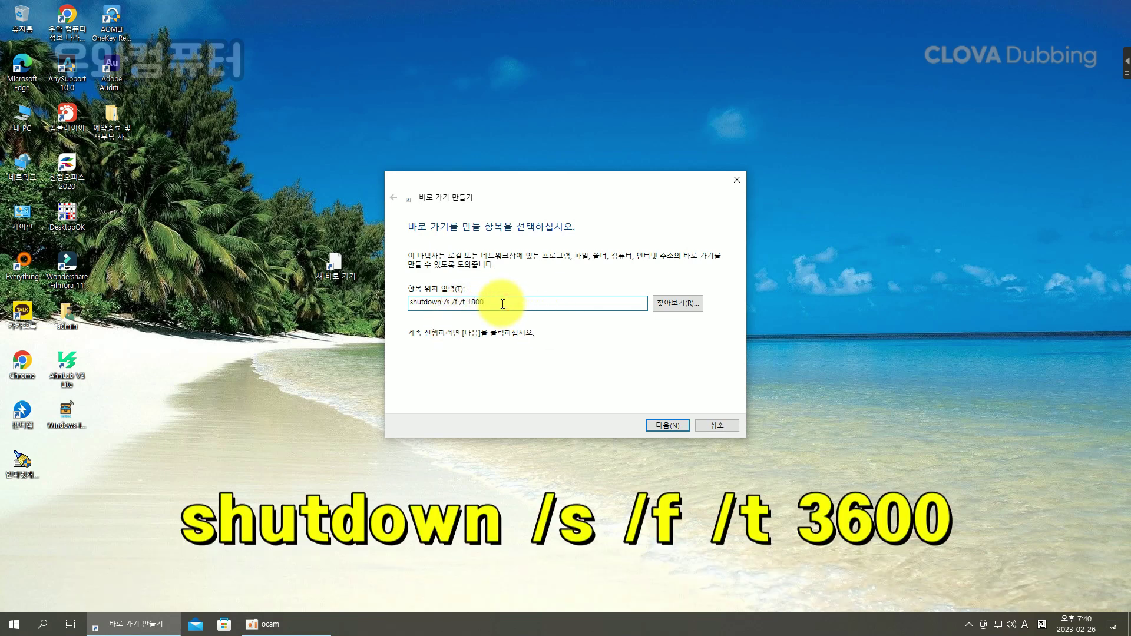
{"action": "double_click", "coordinate": [475, 302]}
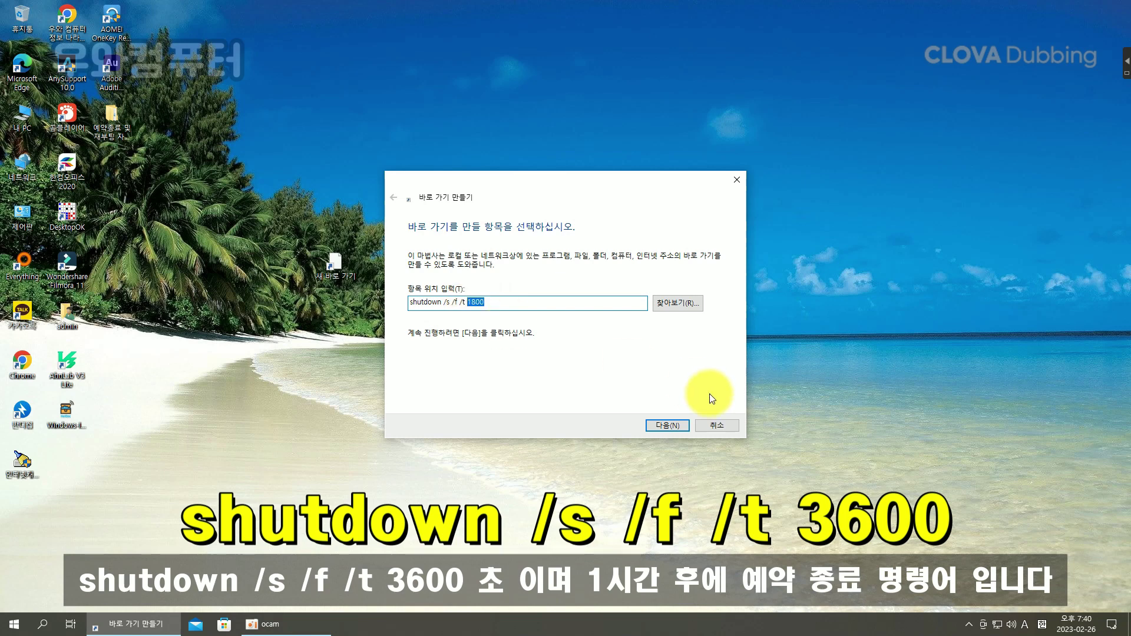
{"action": "type", "text": "3600"}
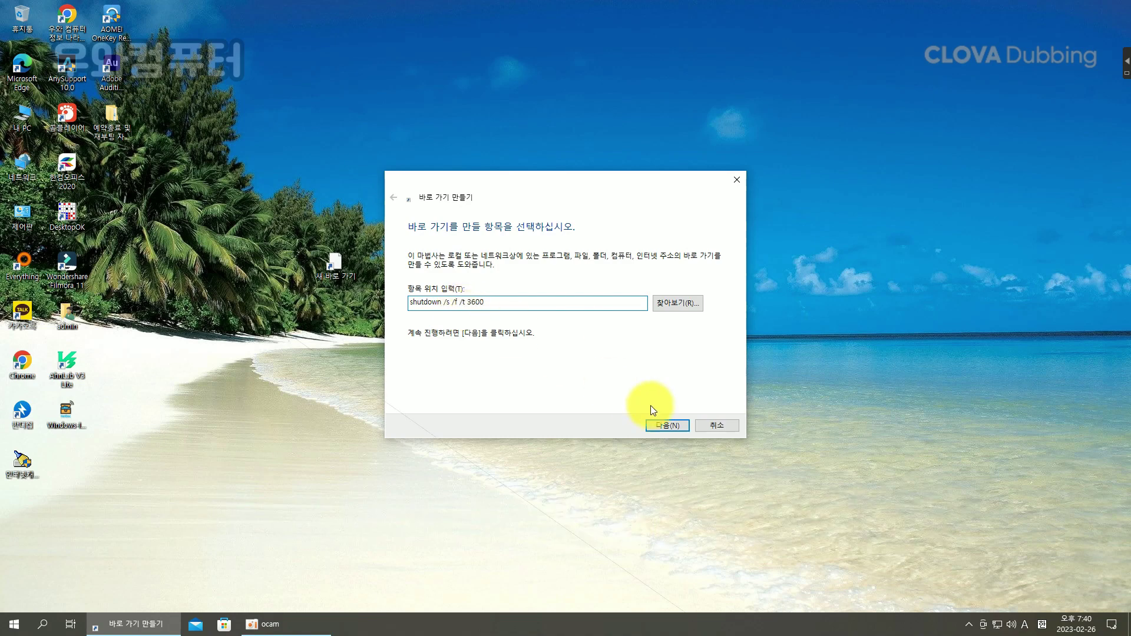
{"action": "left_click", "coordinate": [674, 423]}
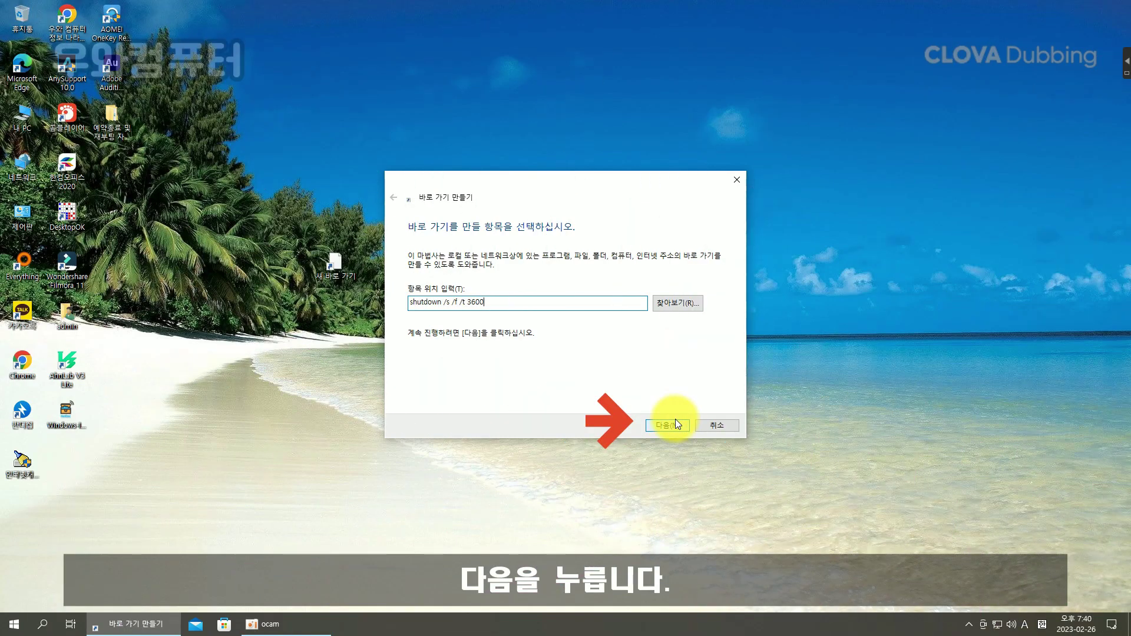
{"action": "left_click", "coordinate": [670, 425]}
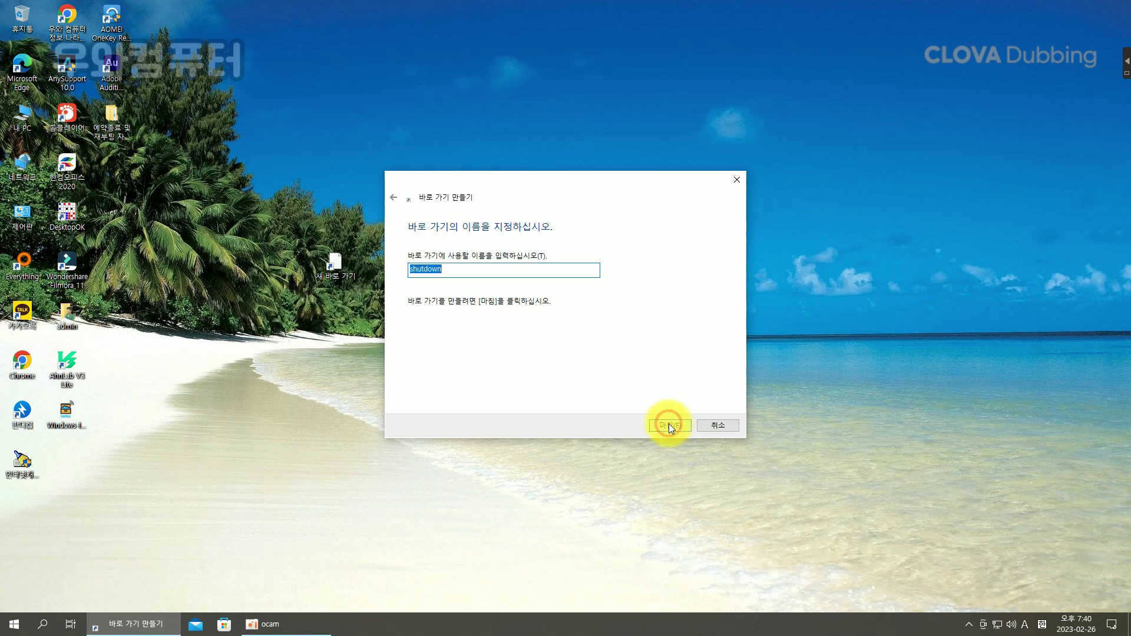
- Name the shortcut 1시간후 예약종료하기, finish creating it, and move it to a clear area further right on the desktop
{"action": "type", "text": "1"}
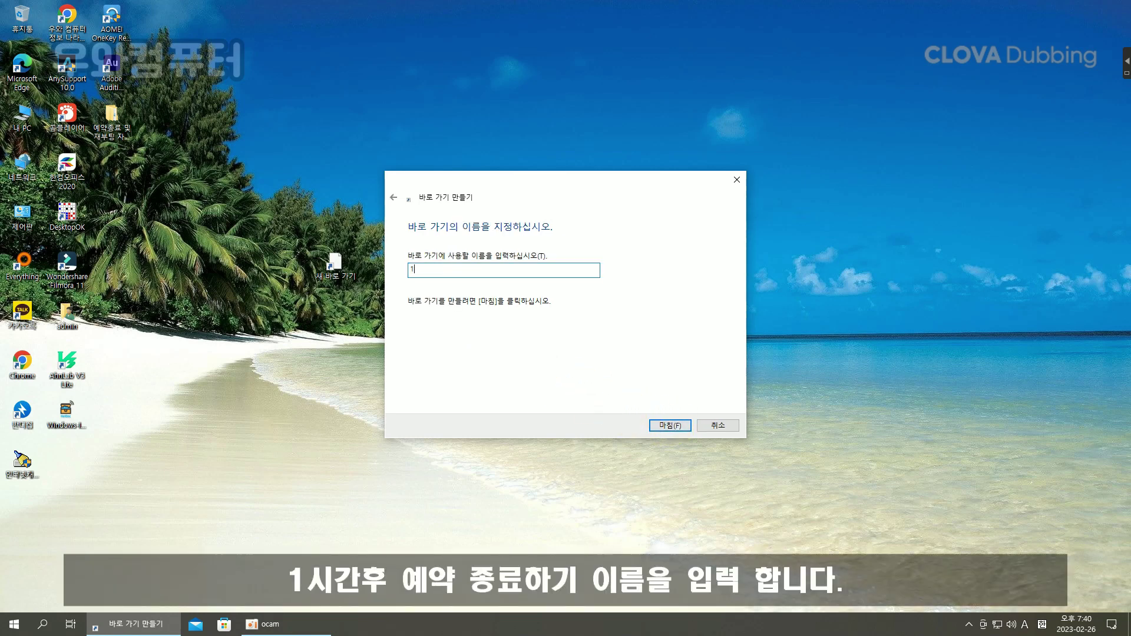
{"action": "key", "text": "Hangul"}
{"action": "type", "text": "시간후 예"}
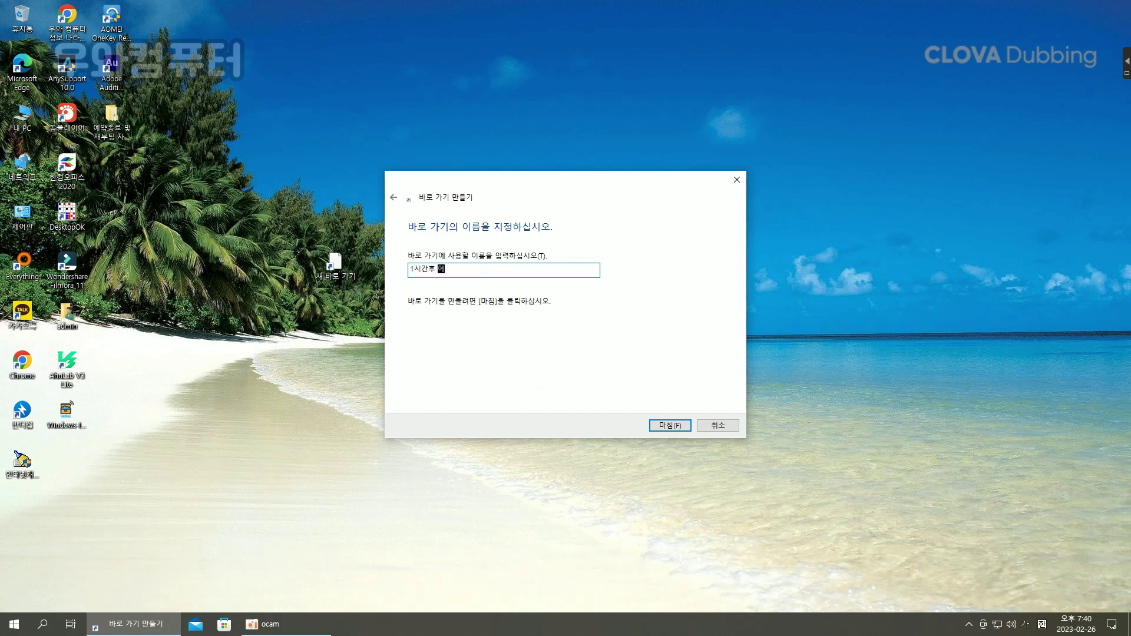
{"action": "type", "text": "약종료하기"}
{"action": "key", "text": "Return"}
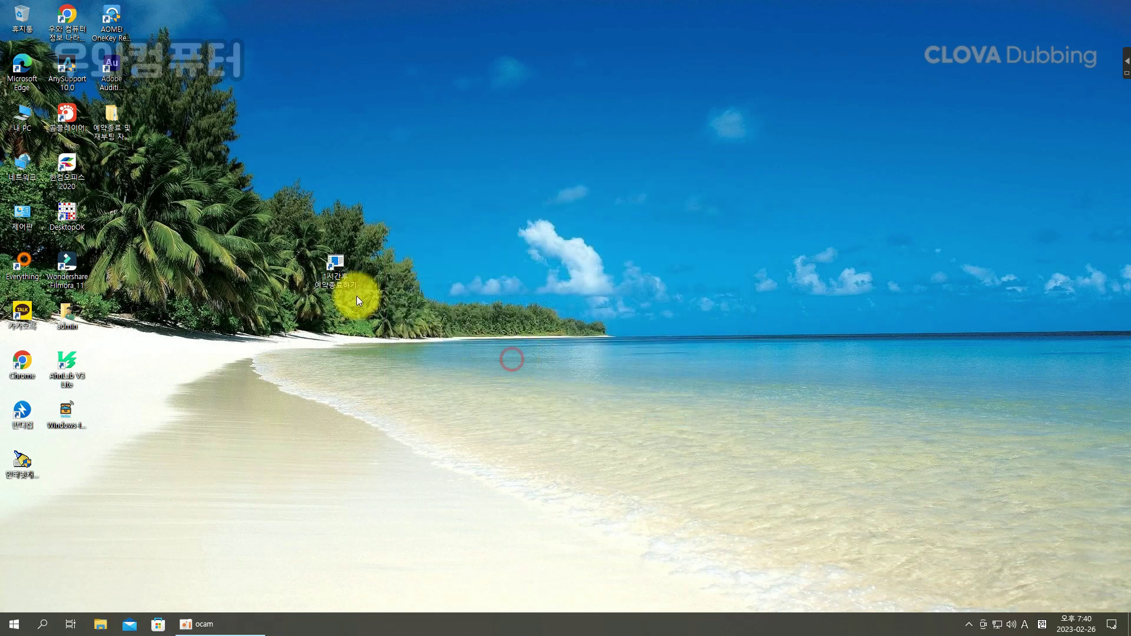
{"action": "left_click_drag", "start_coordinate": [341, 276], "coordinate": [503, 268]}
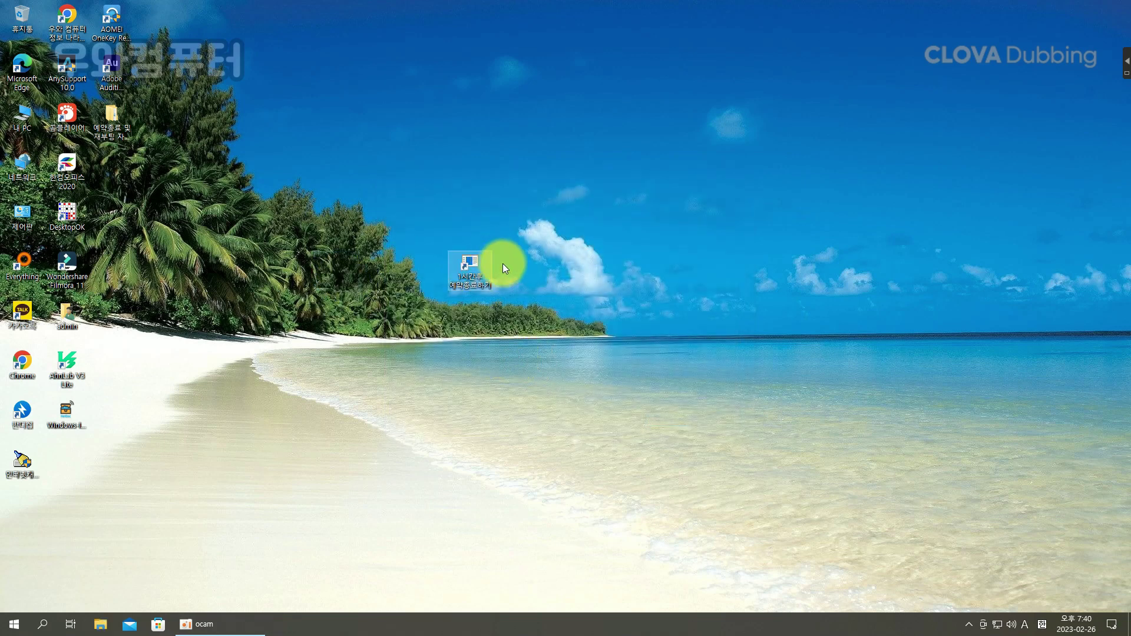
- Change the 1시간후 예약종료하기 shortcut's icon to the red power symbol in its properties, and move the shortcut slightly higher on the desktop
{"action": "right_click", "coordinate": [472, 277]}
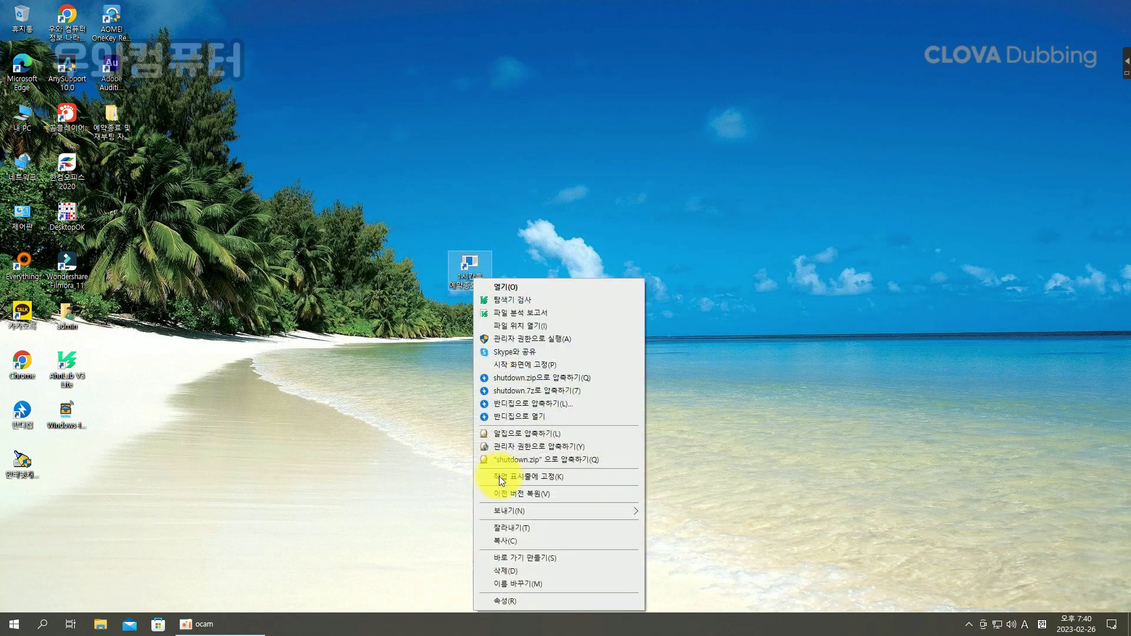
{"action": "left_click", "coordinate": [504, 601]}
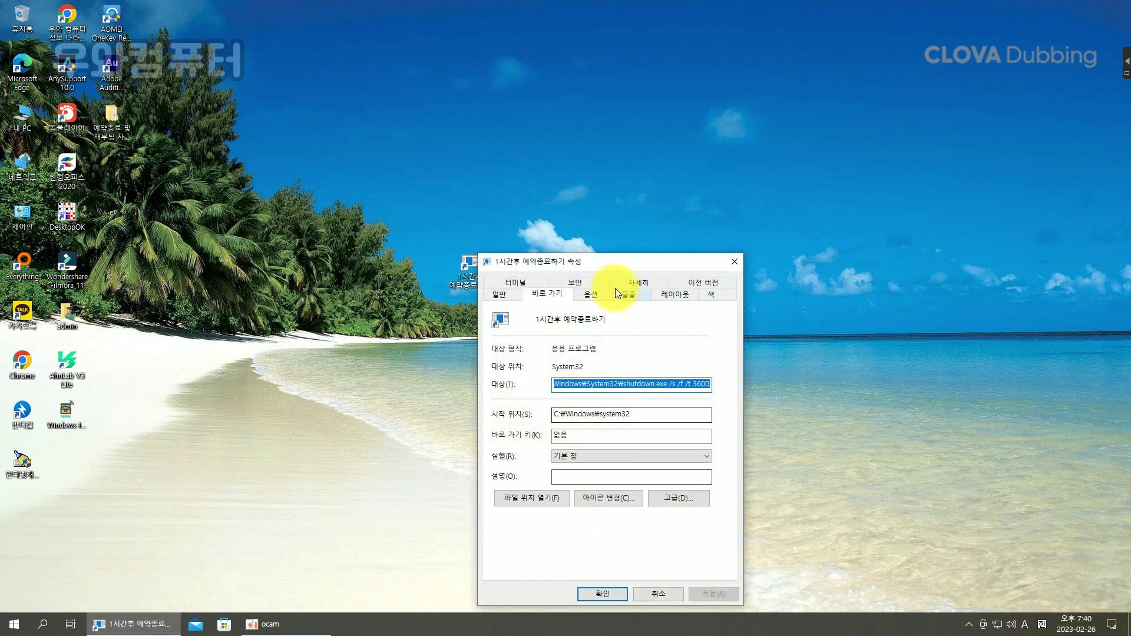
{"action": "left_click_drag", "start_coordinate": [605, 264], "coordinate": [699, 187]}
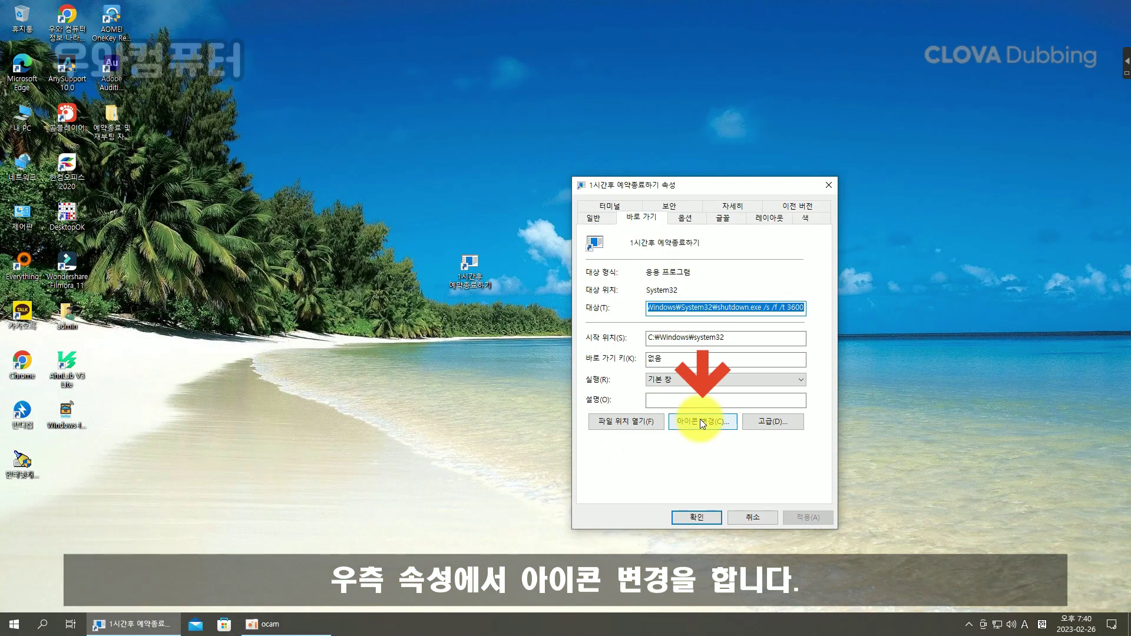
{"action": "left_click", "coordinate": [699, 420]}
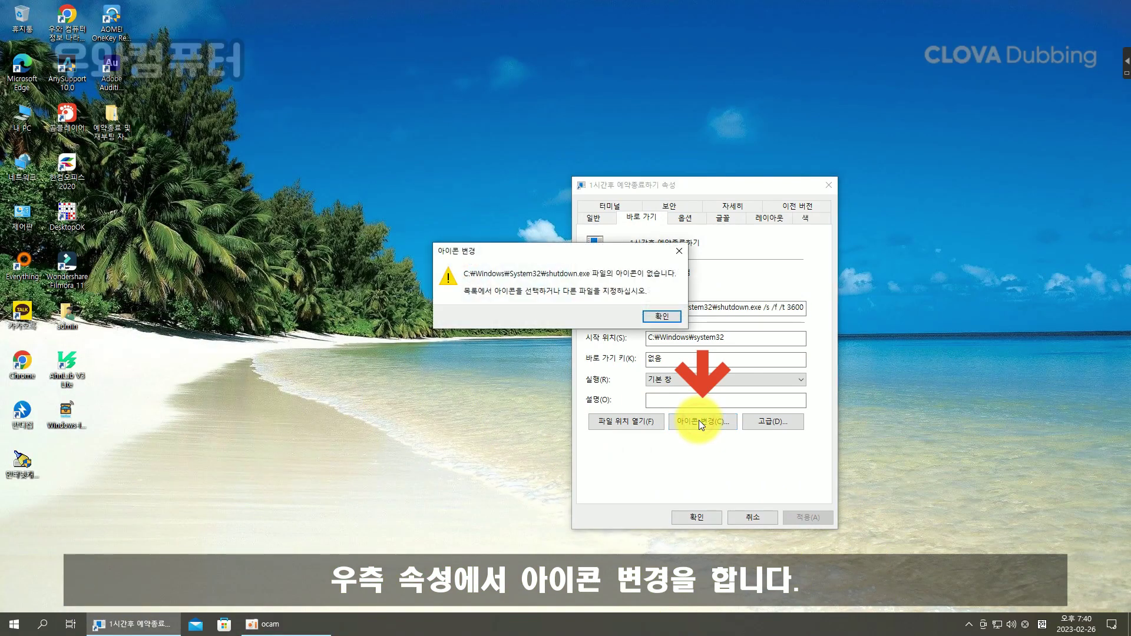
{"action": "left_click", "coordinate": [673, 320]}
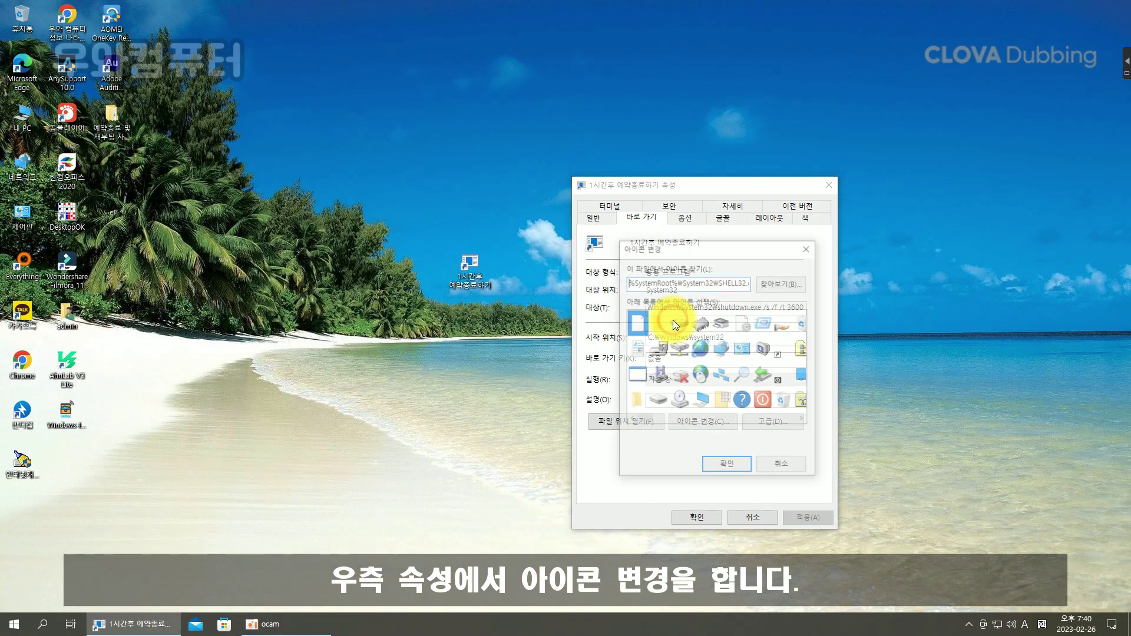
{"action": "left_click", "coordinate": [762, 404]}
{"action": "left_click", "coordinate": [734, 463]}
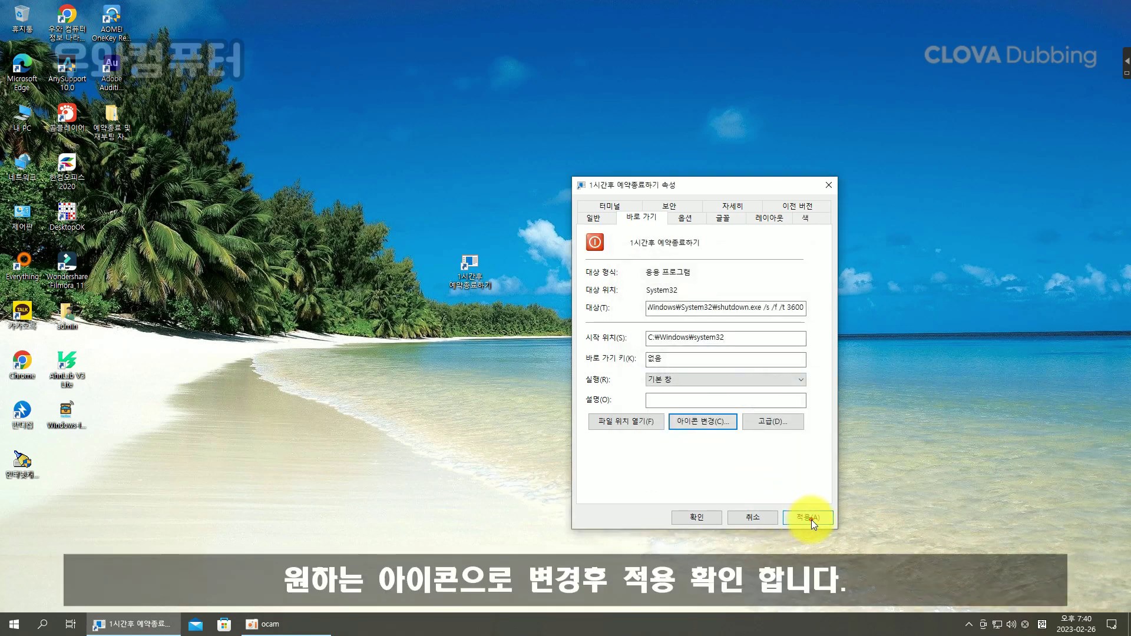
{"action": "left_click", "coordinate": [810, 519]}
{"action": "left_click", "coordinate": [709, 518]}
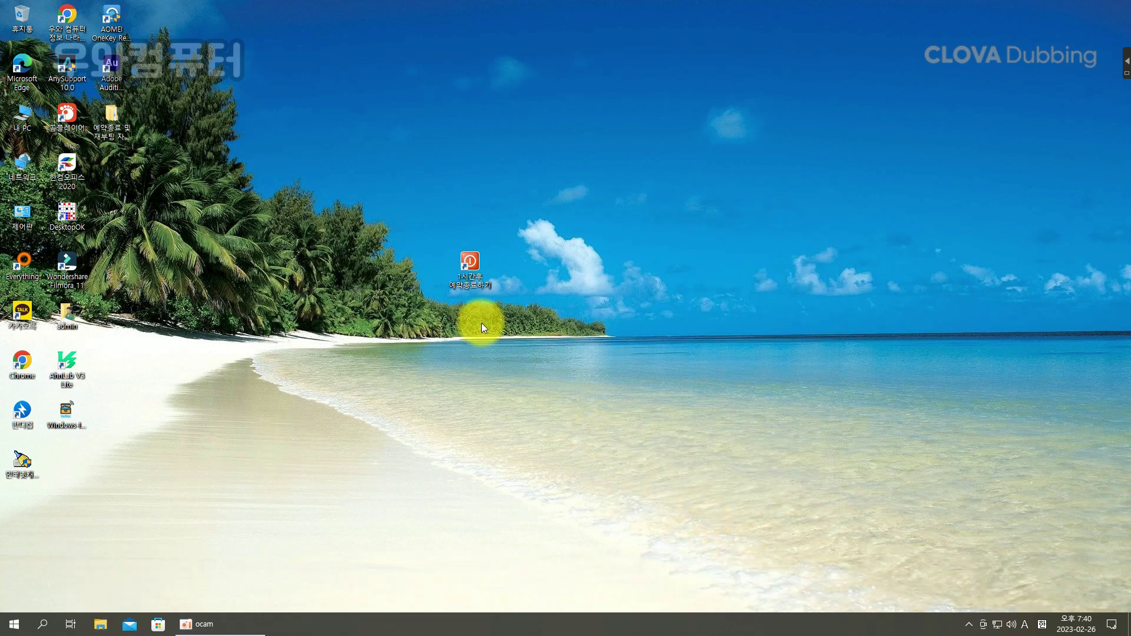
{"action": "left_click_drag", "start_coordinate": [474, 267], "coordinate": [462, 224]}
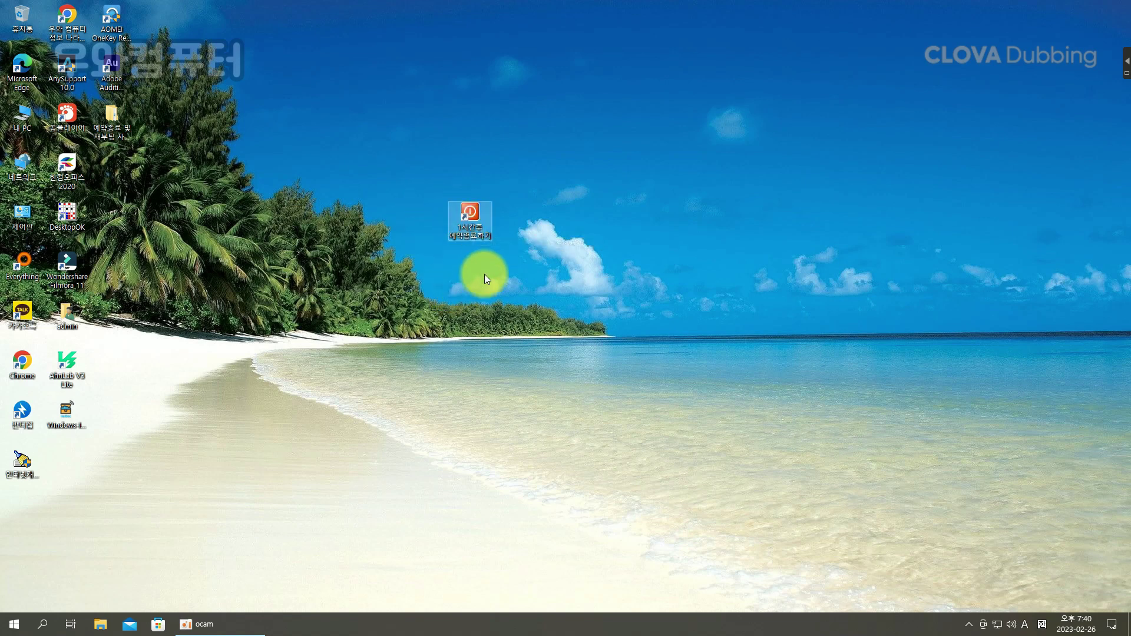
- Start another desktop shortcut with shutdown -a as its item location and continue to the naming page
{"action": "right_click", "coordinate": [471, 277]}
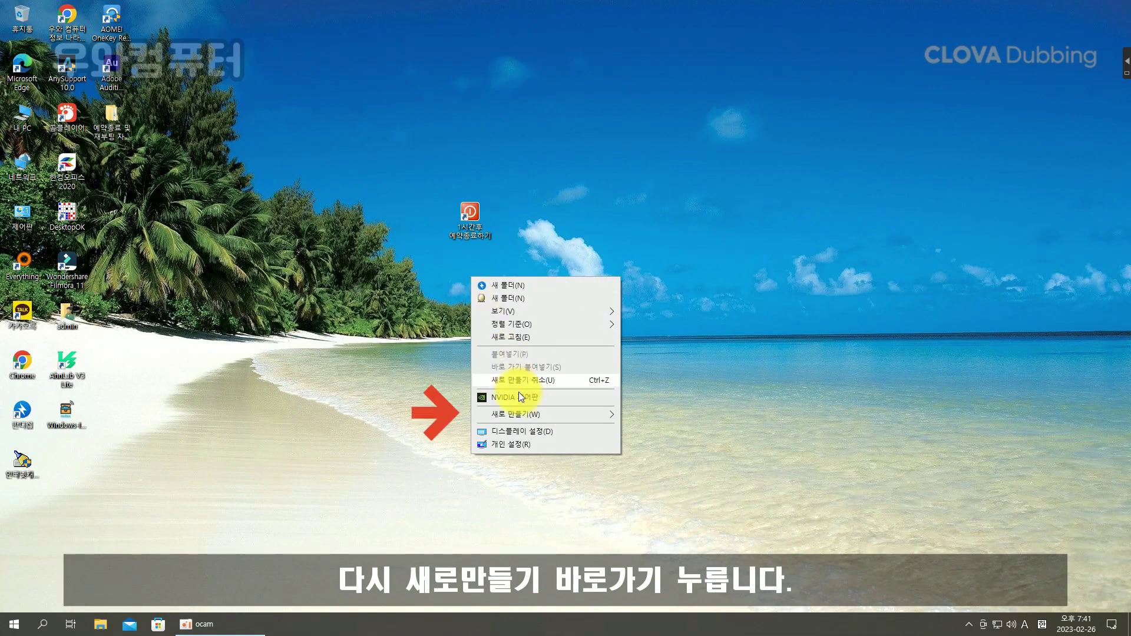
{"action": "mouse_move", "coordinate": [523, 412]}
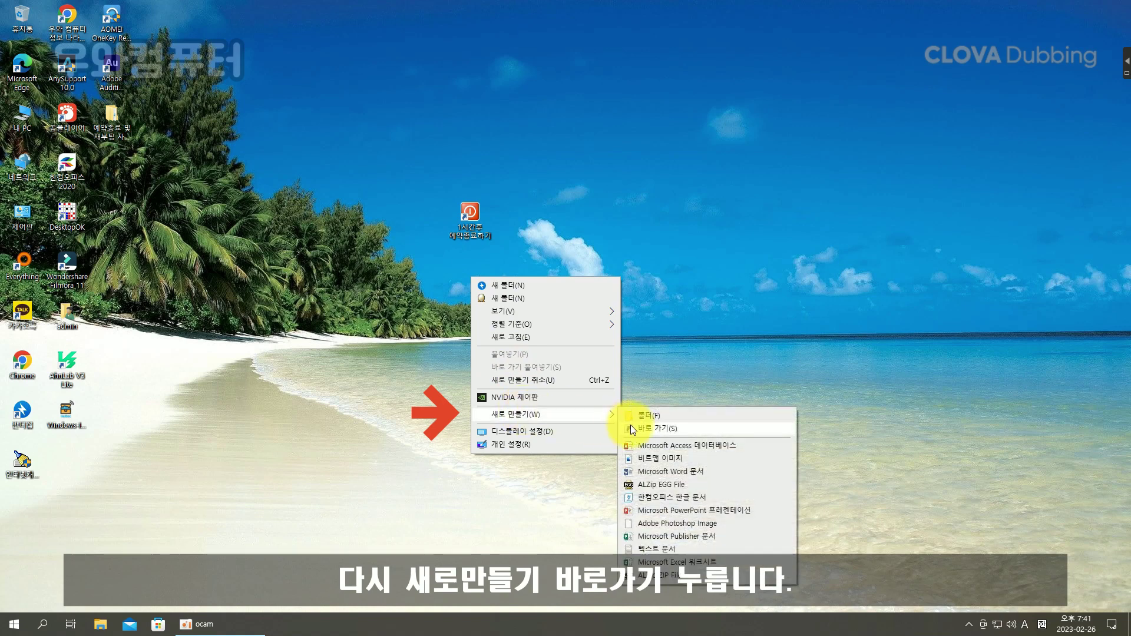
{"action": "left_click", "coordinate": [640, 425]}
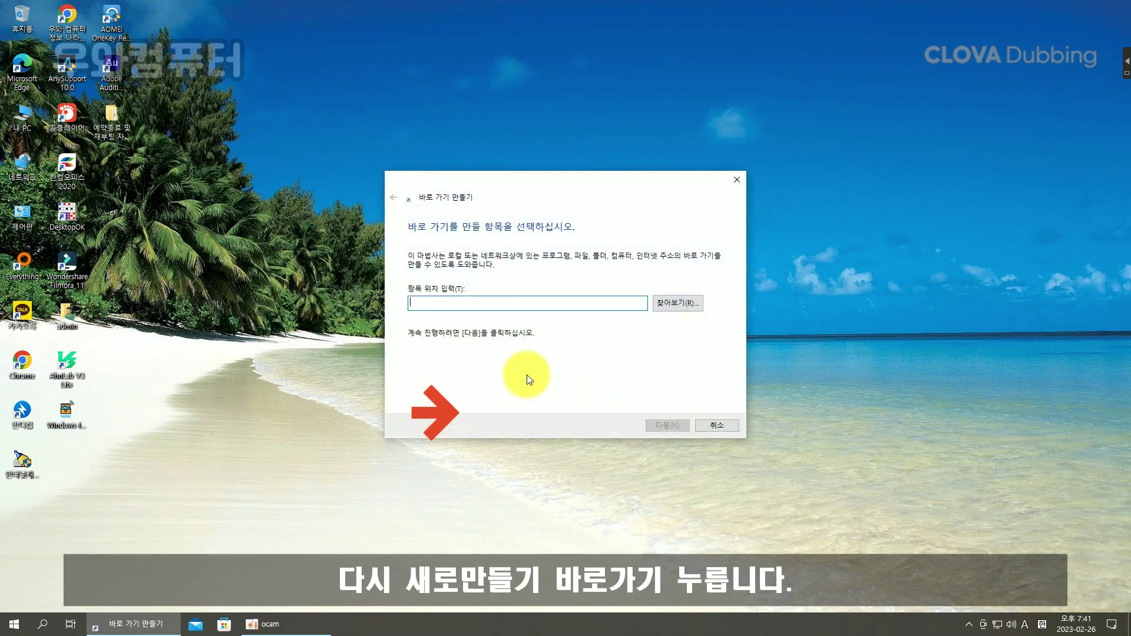
{"action": "type", "text": "shutd"}
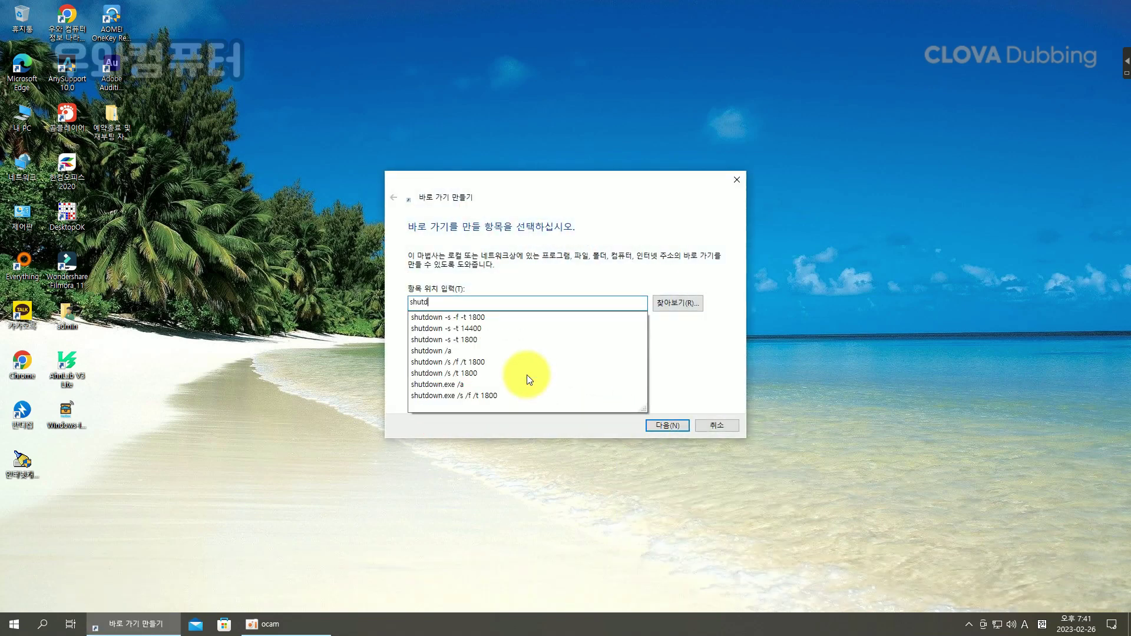
{"action": "type", "text": "own -a"}
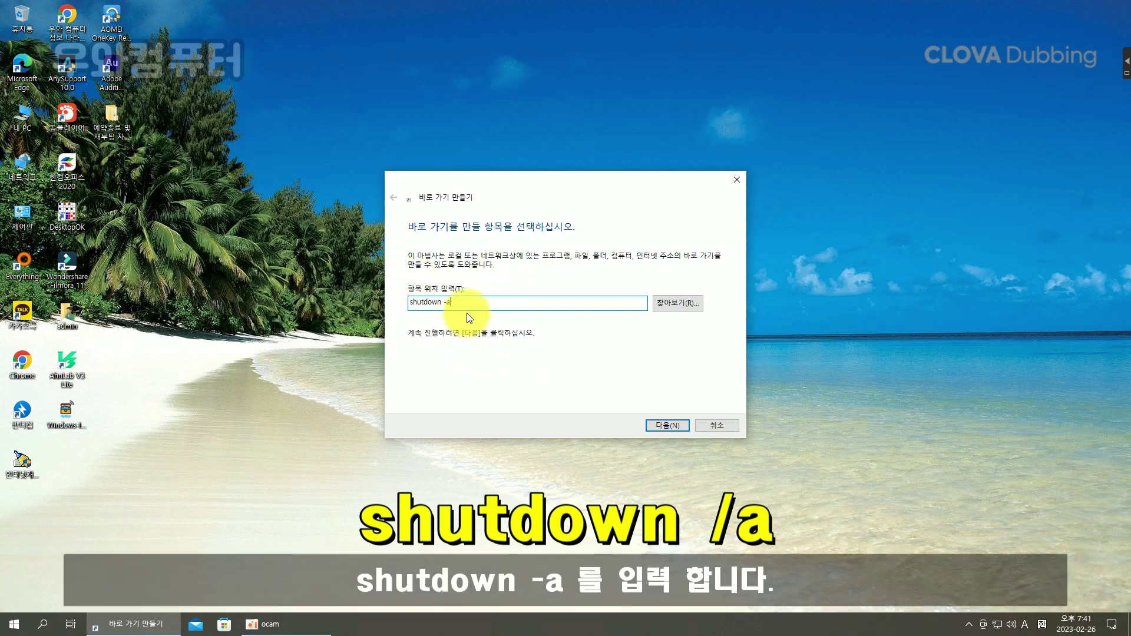
{"action": "left_click", "coordinate": [661, 425]}
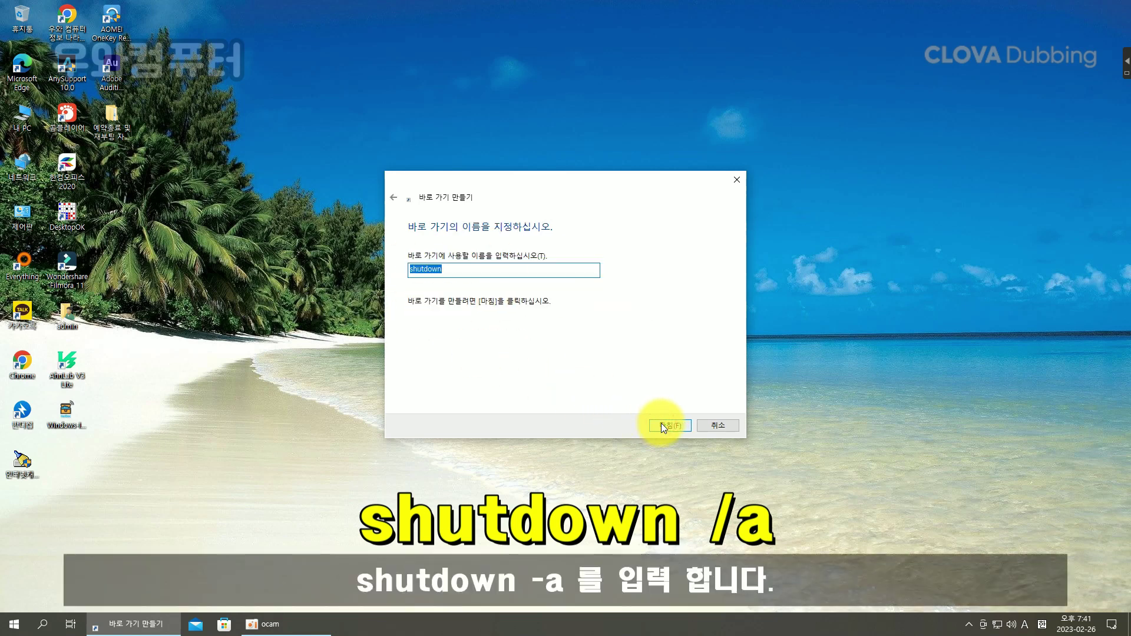
- Name the shortcut 예약취소하기, finish creating it, and move it beside the 1시간후 예약종료하기 shortcut
{"action": "type", "text": "d"}
{"action": "key", "text": "Hangul"}
{"action": "key", "text": "BackSpace"}
{"action": "type", "text": "예"}
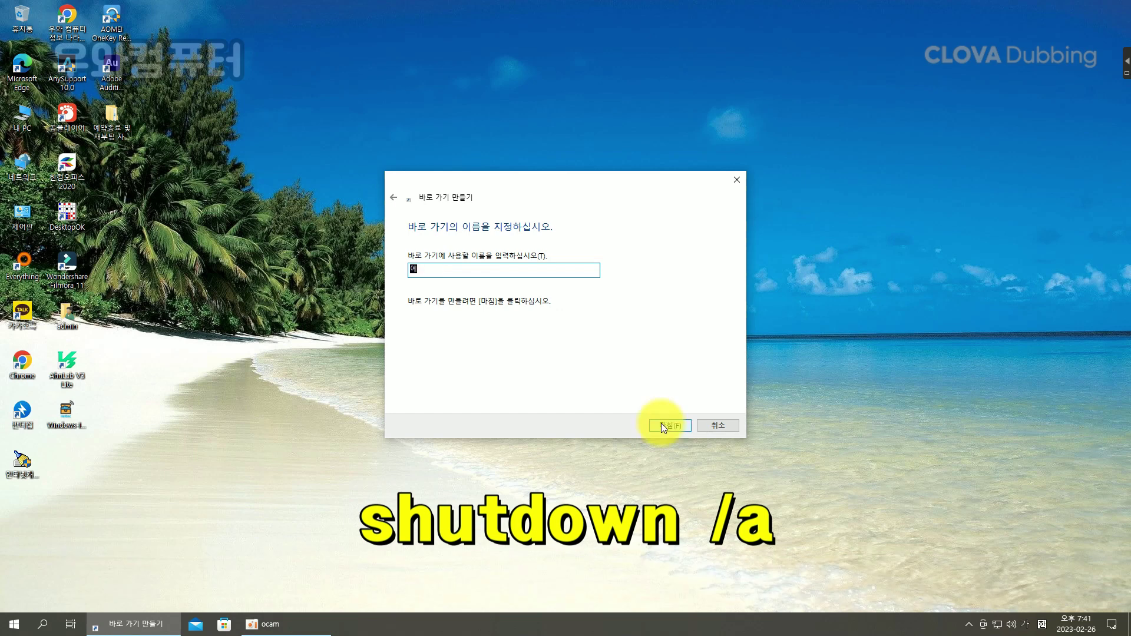
{"action": "type", "text": "약취소하기"}
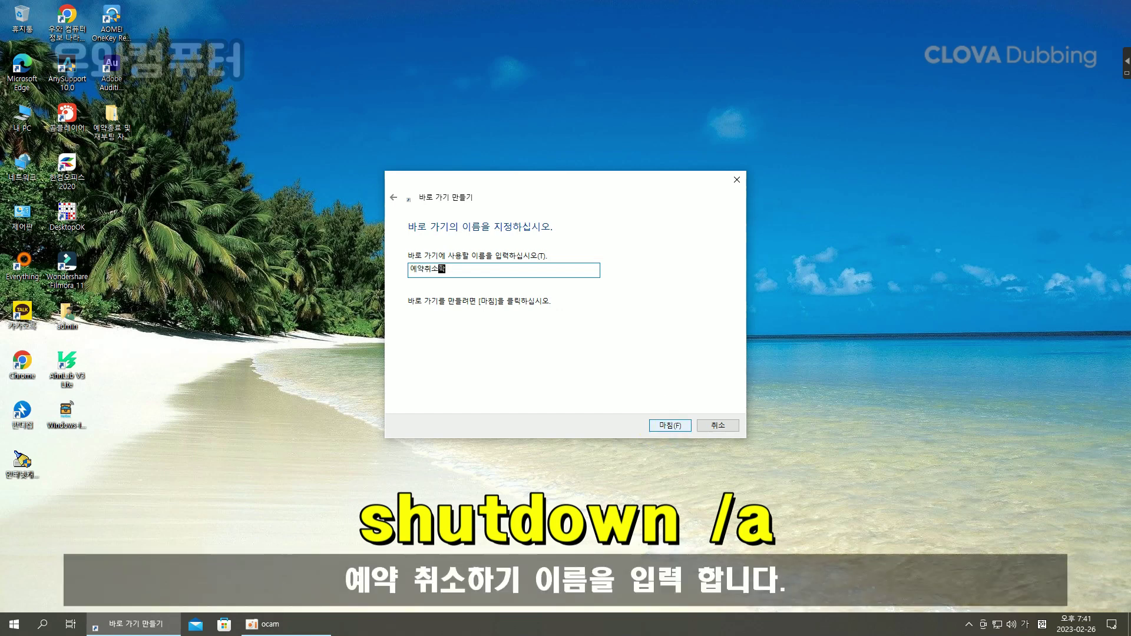
{"action": "left_click", "coordinate": [670, 425]}
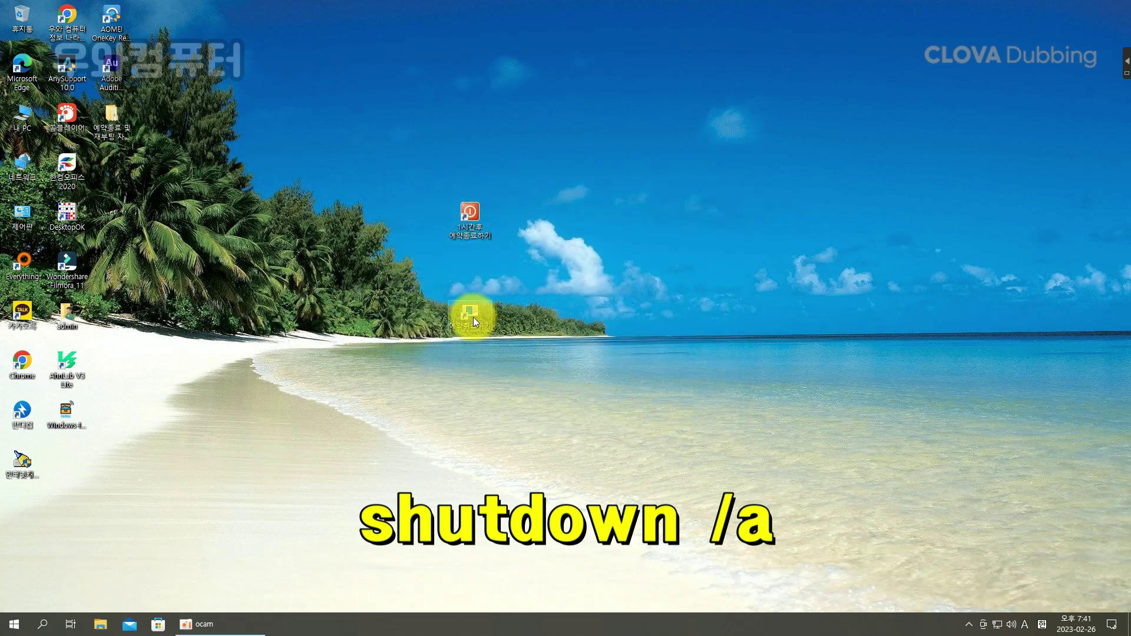
{"action": "left_click_drag", "start_coordinate": [472, 321], "coordinate": [529, 221]}
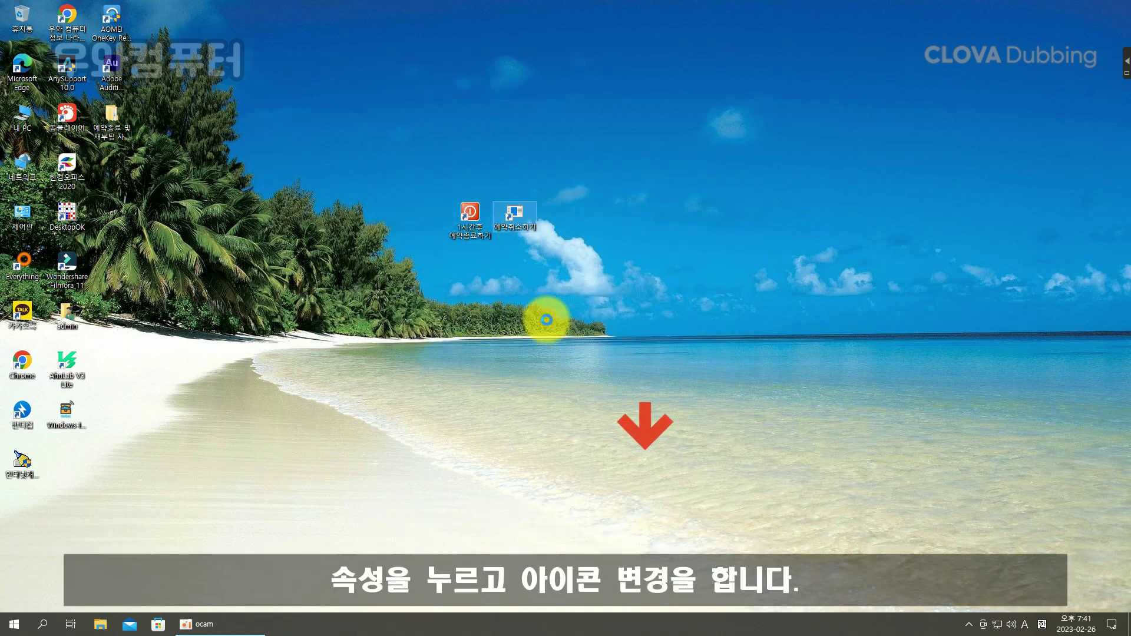
- Change the 예약취소하기 shortcut's icon to the red prohibition sign in its properties, apply it, and close the properties
{"action": "right_click", "coordinate": [515, 217]}
{"action": "left_click", "coordinate": [554, 536]}
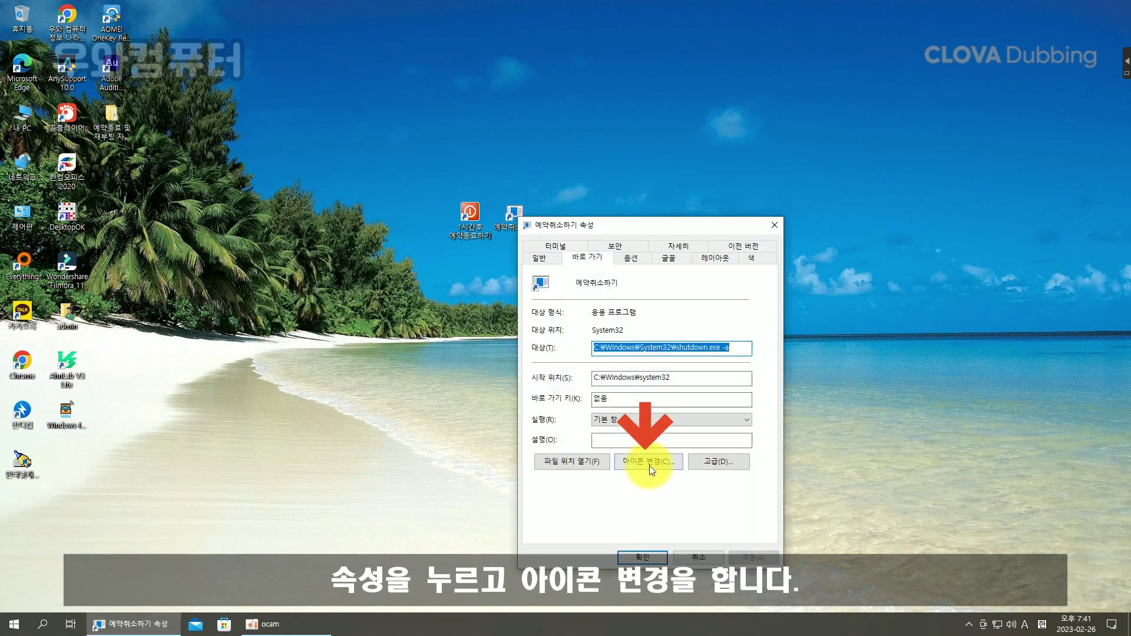
{"action": "left_click", "coordinate": [649, 465]}
{"action": "left_click", "coordinate": [656, 298]}
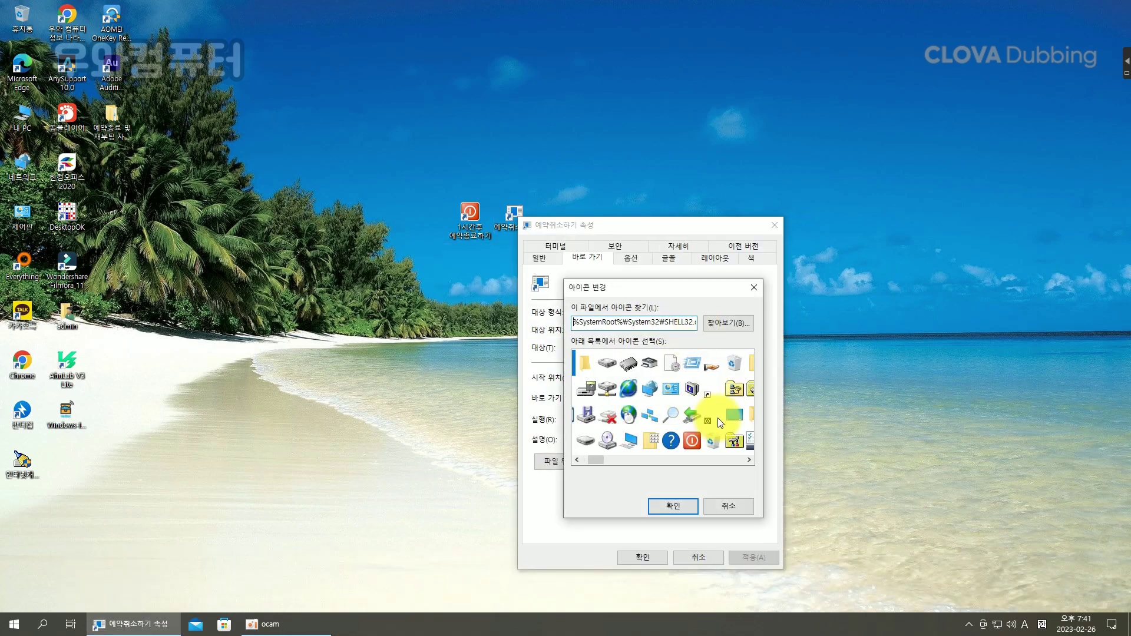
{"action": "scroll", "coordinate": [717, 419], "scroll_direction": "right", "scroll_amount": 5}
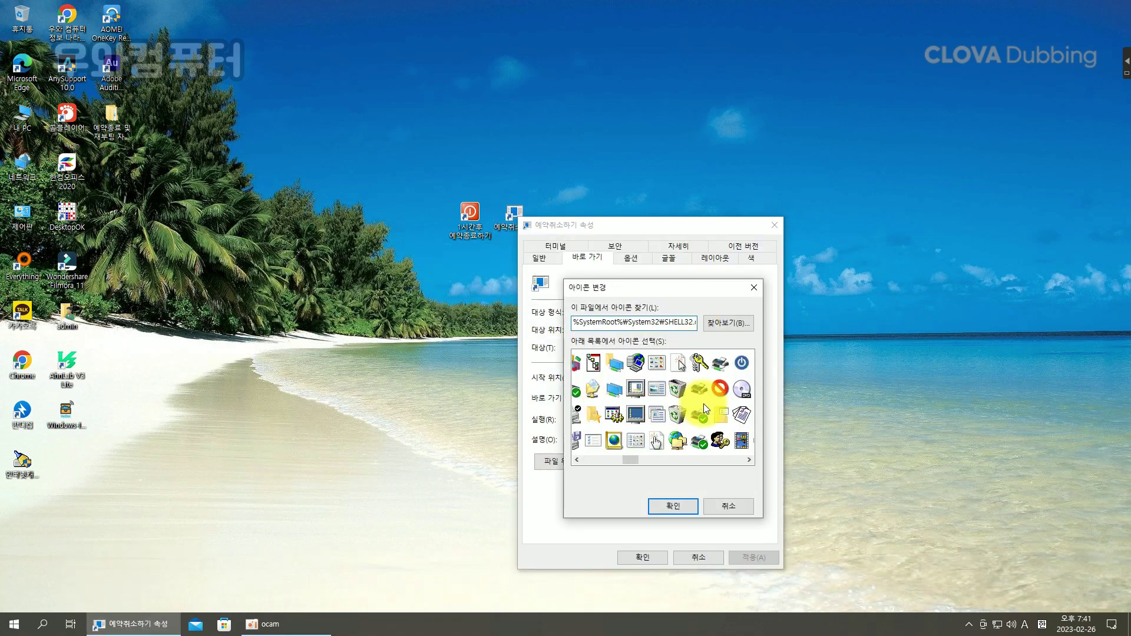
{"action": "left_click", "coordinate": [719, 388]}
{"action": "left_click", "coordinate": [673, 505]}
{"action": "left_click", "coordinate": [749, 557]}
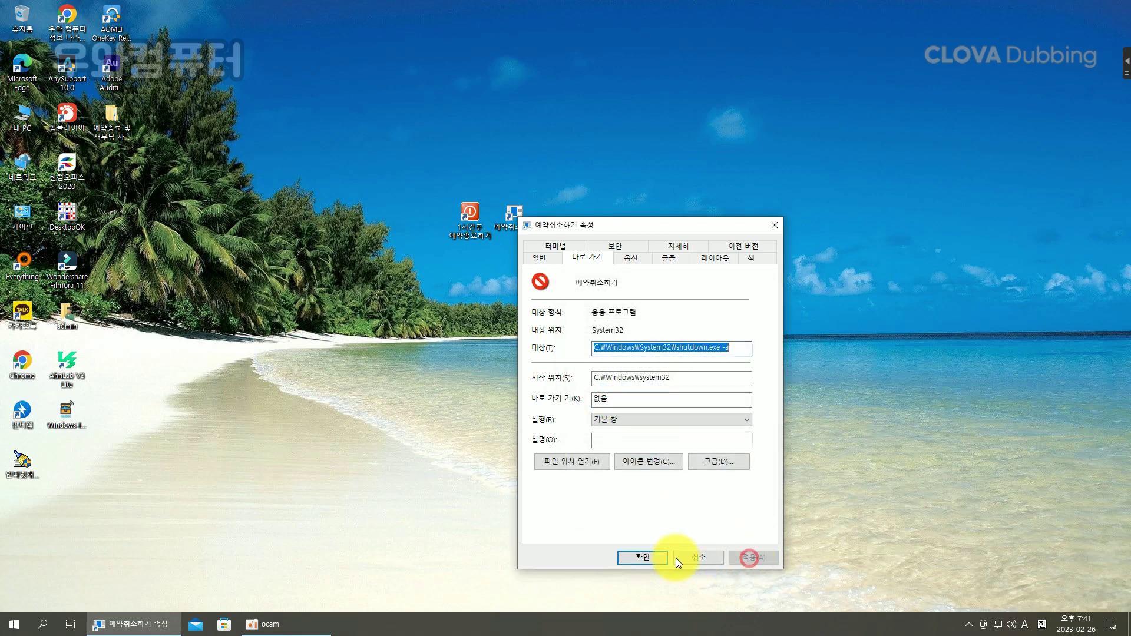
{"action": "left_click", "coordinate": [677, 557]}
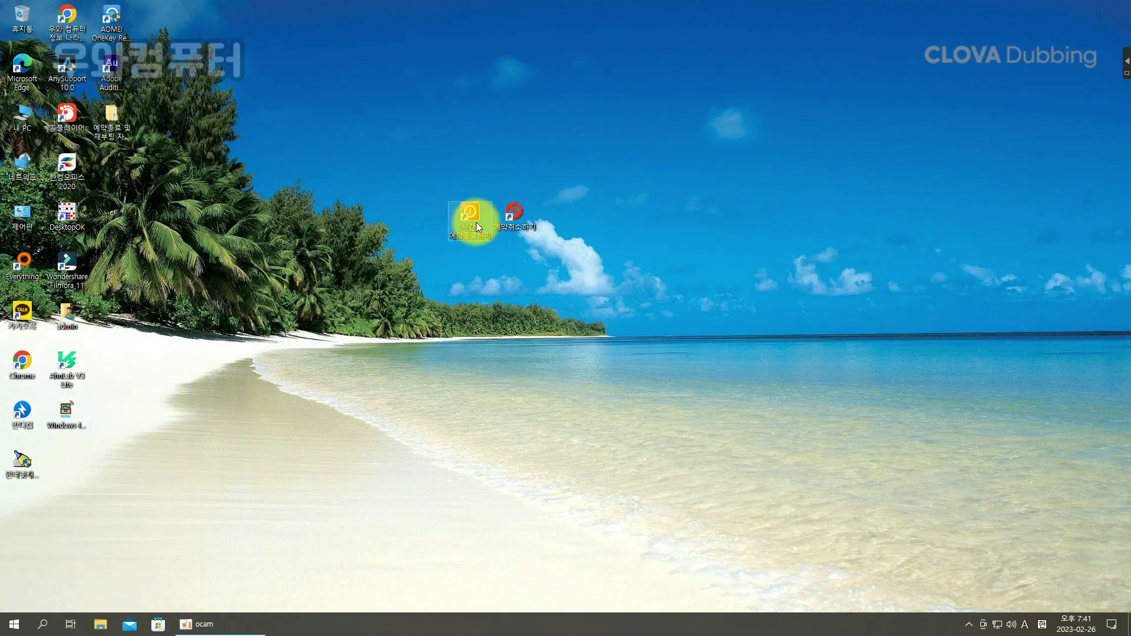
- Run the 1시간후 예약종료하기 shortcut and run the 예약취소하기 shortcut as administrator to test both
{"action": "double_click", "coordinate": [476, 223]}
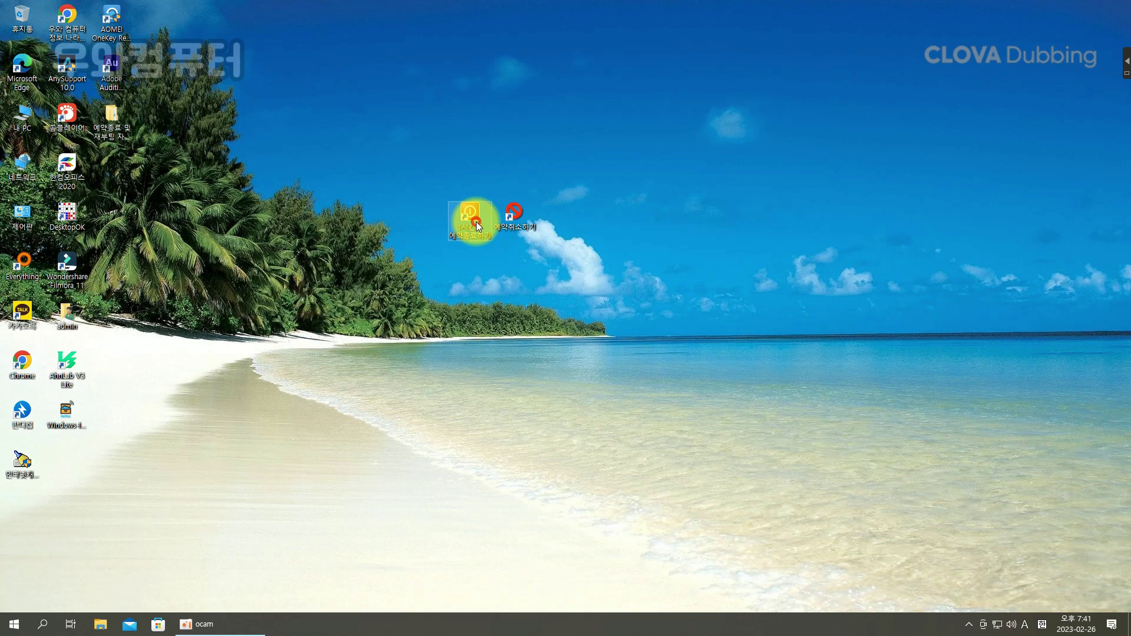
{"action": "right_click", "coordinate": [515, 215]}
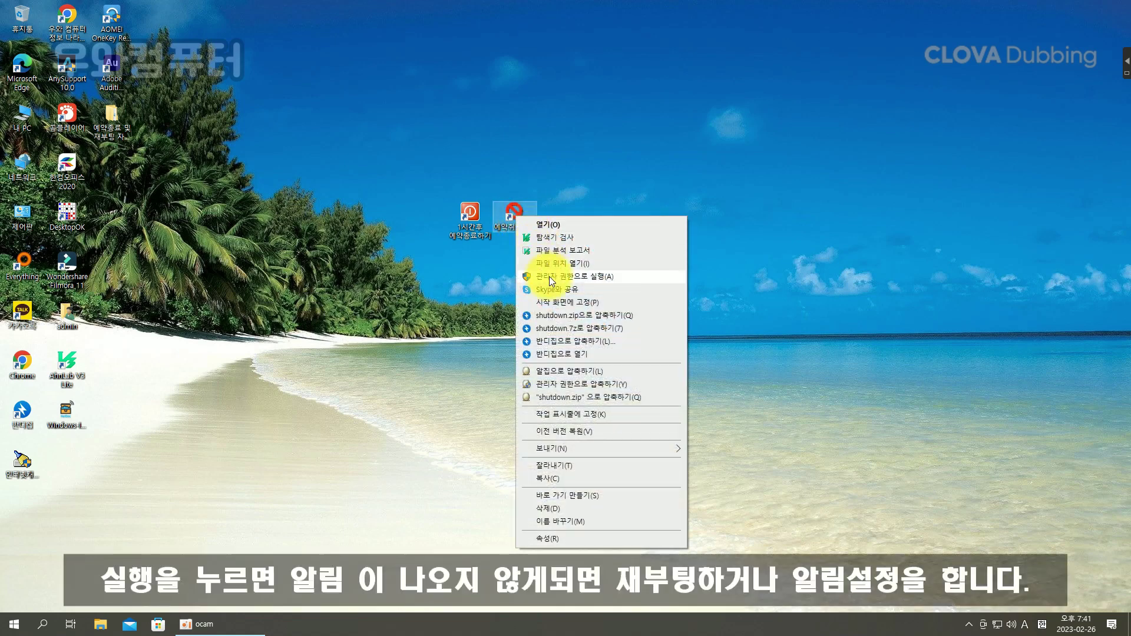
{"action": "left_click", "coordinate": [549, 277]}
{"action": "left_click", "coordinate": [518, 215]}
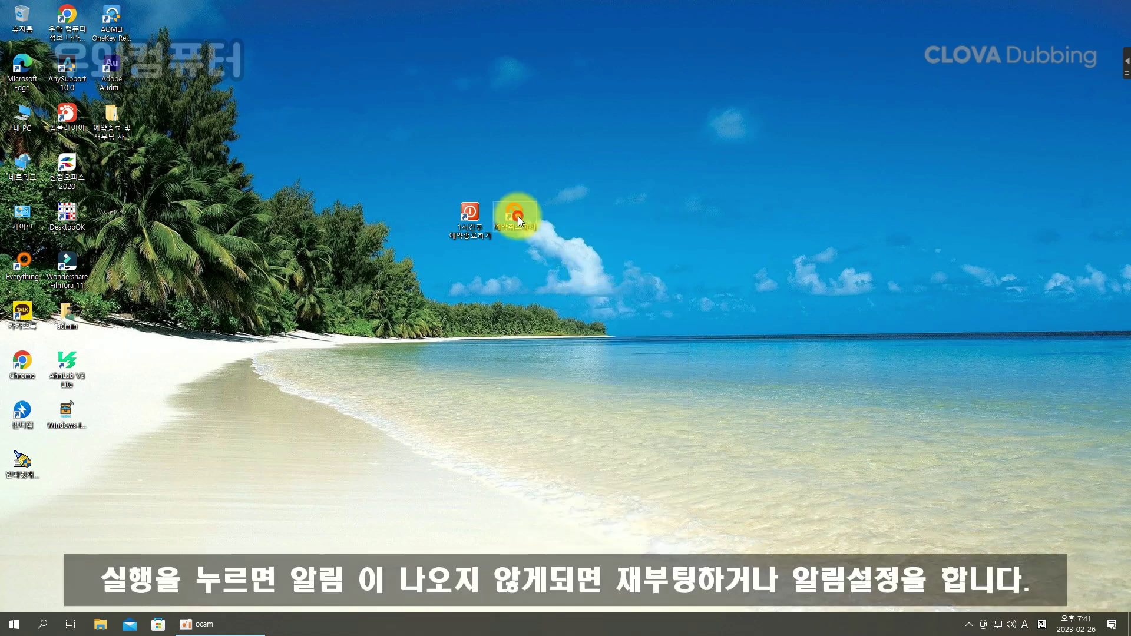
{"action": "left_click", "coordinate": [529, 258]}
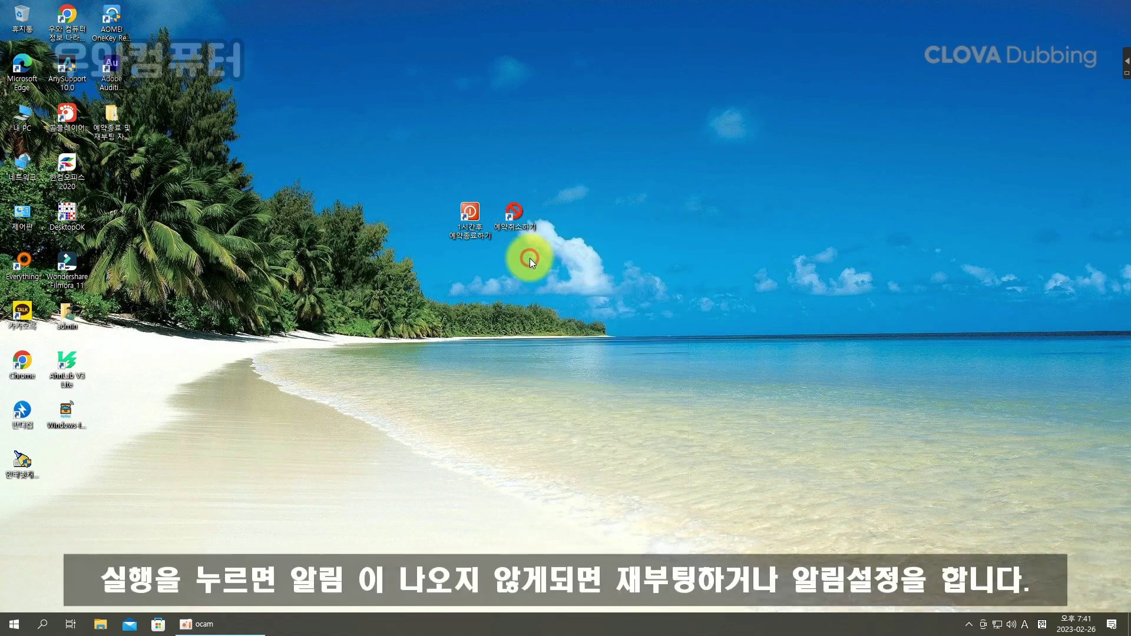
{"action": "right_click", "coordinate": [515, 222]}
- Open the 종료자동실행 folder inside the desktop's 예약종료 및 재부팅 자동실행파일 folder and look over its ready-made shutdown and cancel shortcuts
{"action": "left_click", "coordinate": [108, 116]}
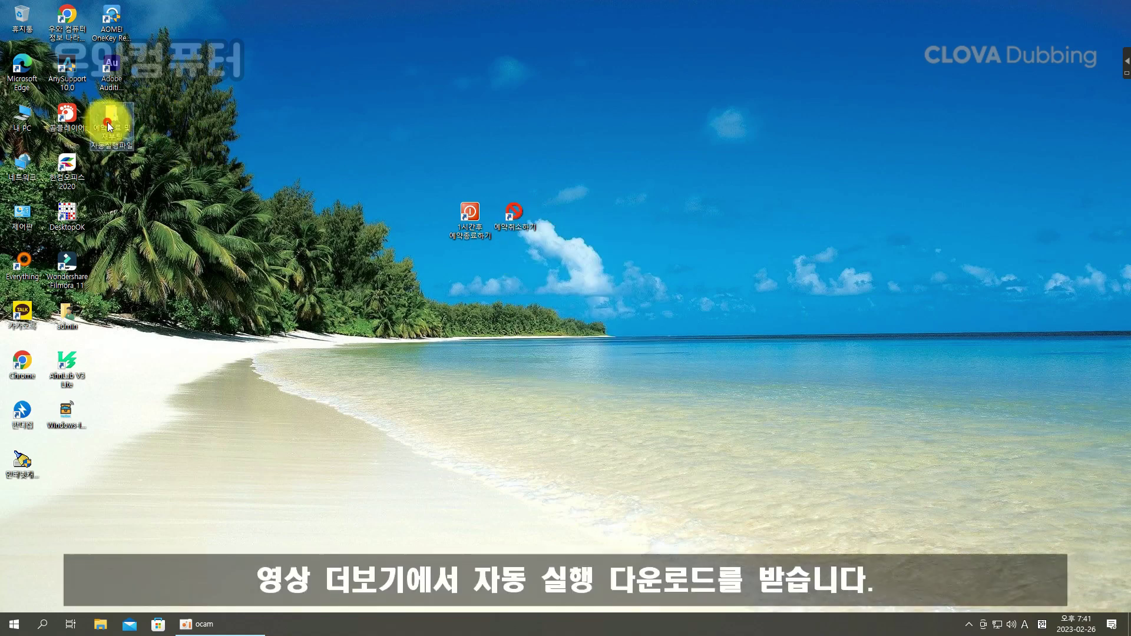
{"action": "double_click", "coordinate": [112, 116]}
{"action": "left_click", "coordinate": [324, 301]}
{"action": "double_click", "coordinate": [325, 301]}
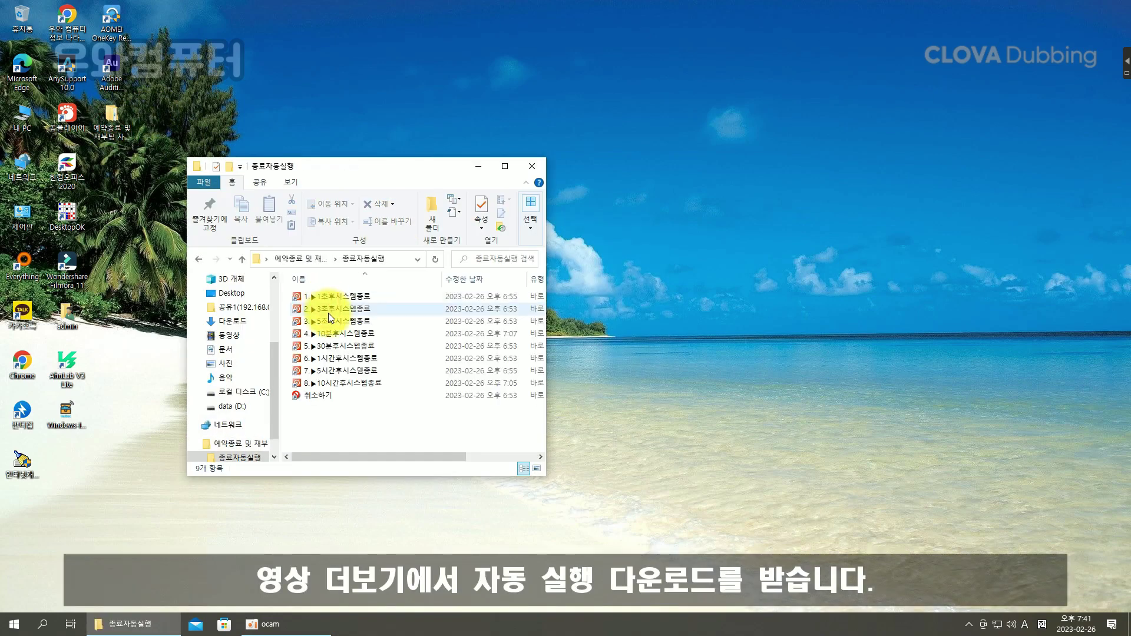
{"action": "left_click", "coordinate": [327, 395]}
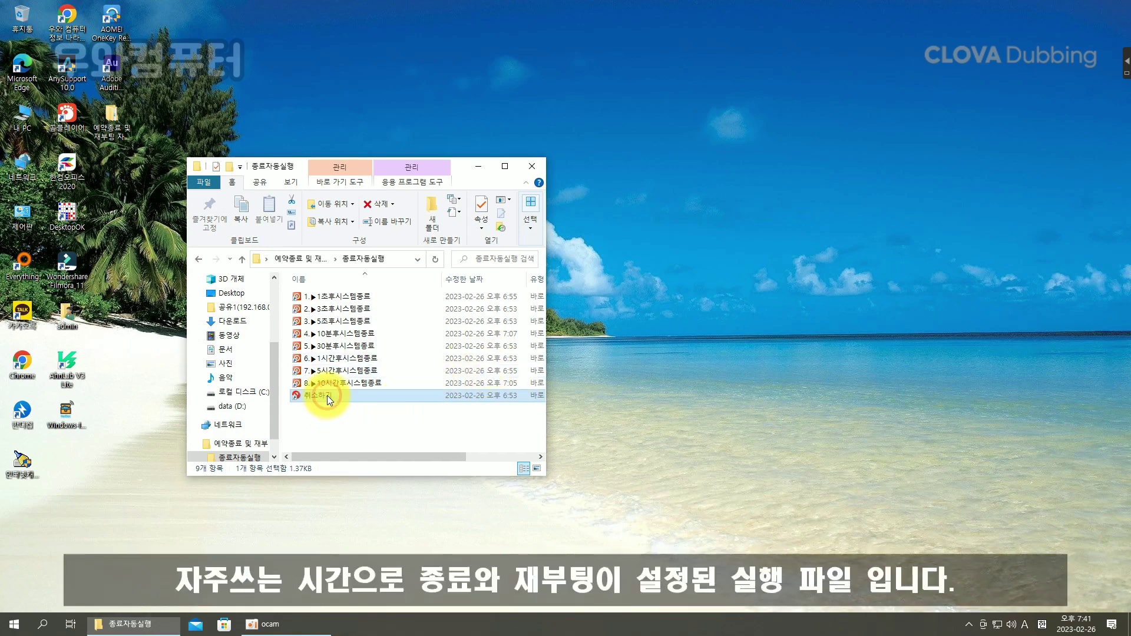
{"action": "left_click_drag", "start_coordinate": [457, 165], "coordinate": [885, 112]}
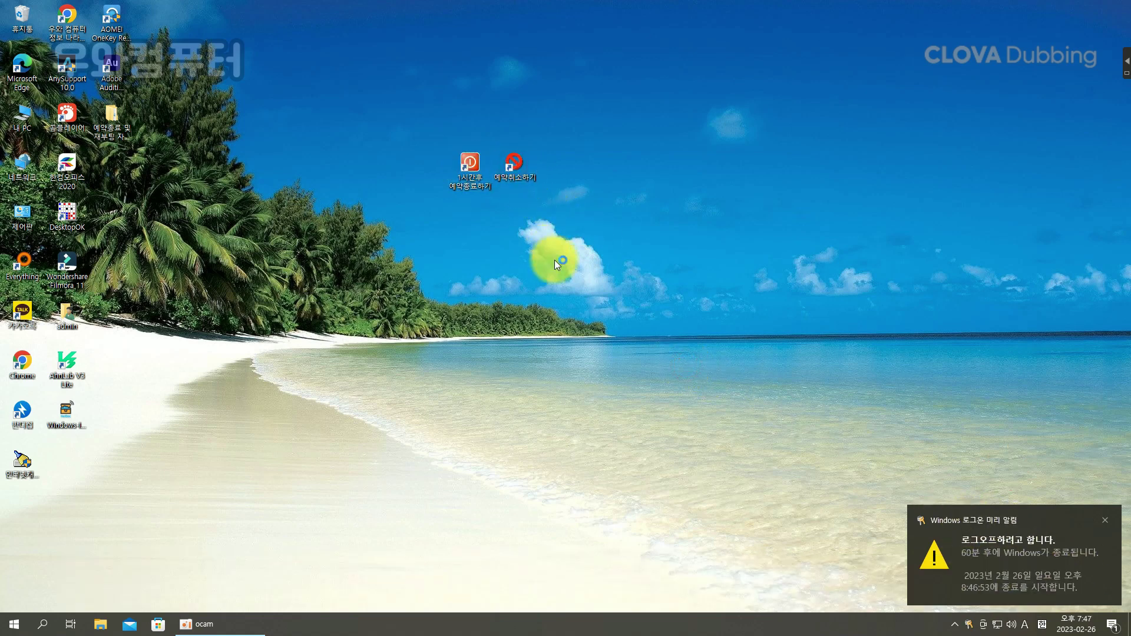
- Cancel the scheduled shutdown by running the 예약취소하기 shortcut
{"action": "double_click", "coordinate": [515, 166]}
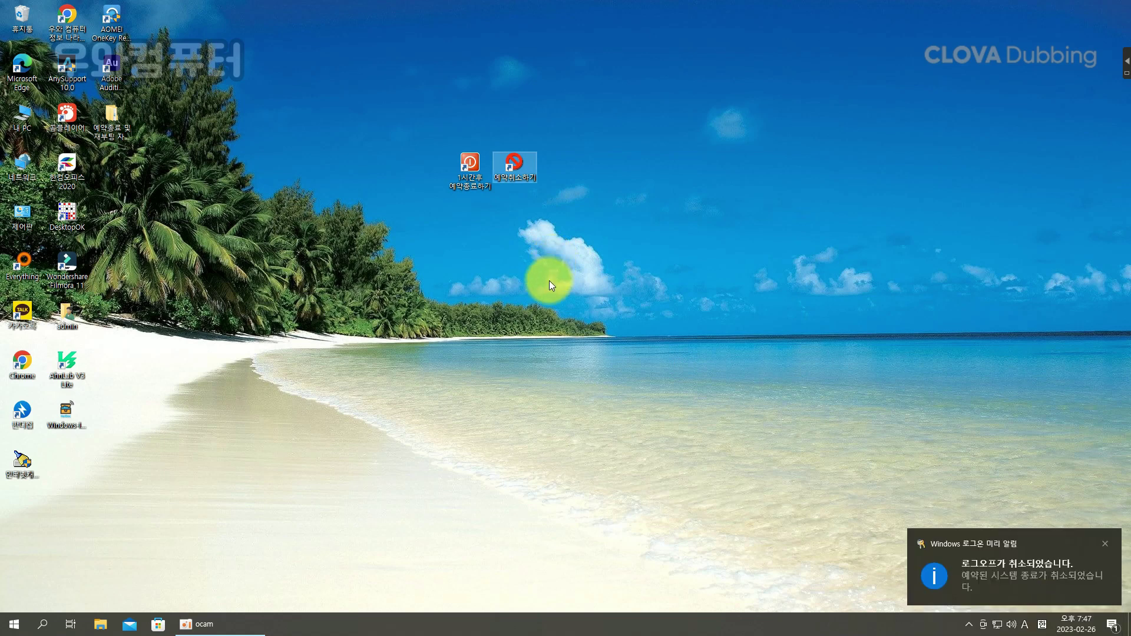
{"action": "left_click", "coordinate": [475, 243]}
- Start a new desktop shortcut with shutdown -r -f -t 3600 as its item location and continue to the naming page
{"action": "right_click", "coordinate": [475, 243]}
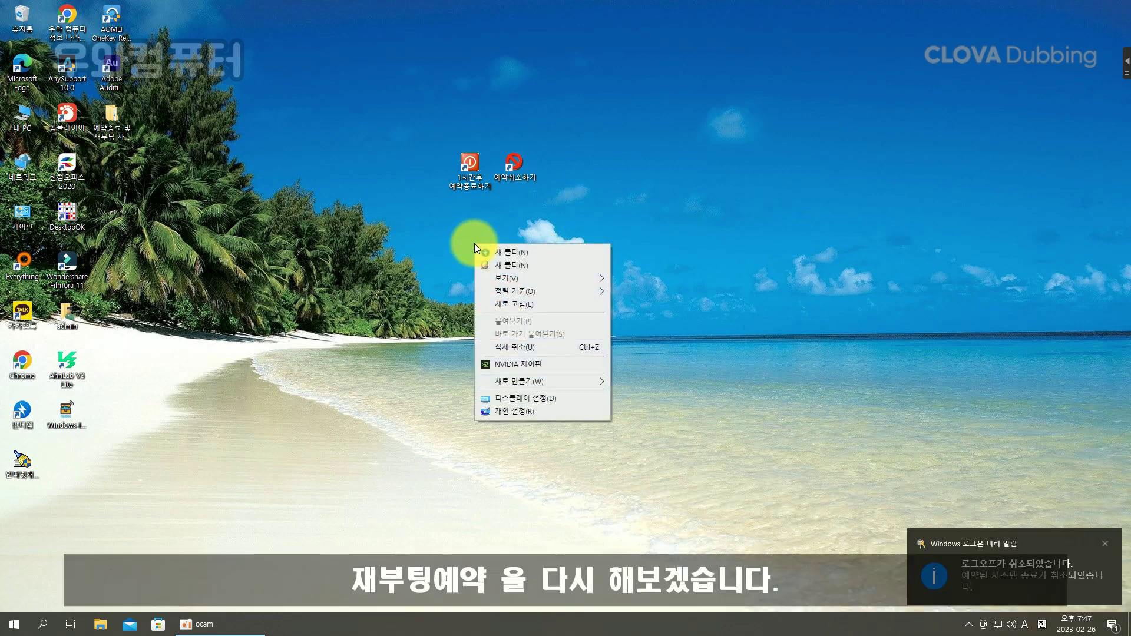
{"action": "mouse_move", "coordinate": [532, 383]}
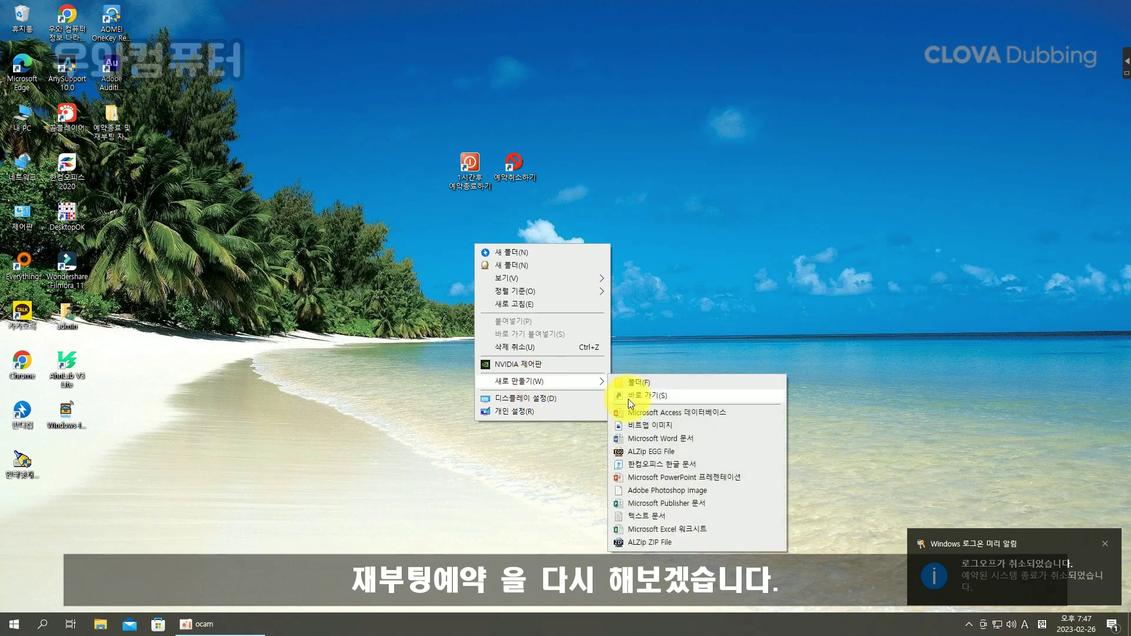
{"action": "left_click", "coordinate": [635, 396]}
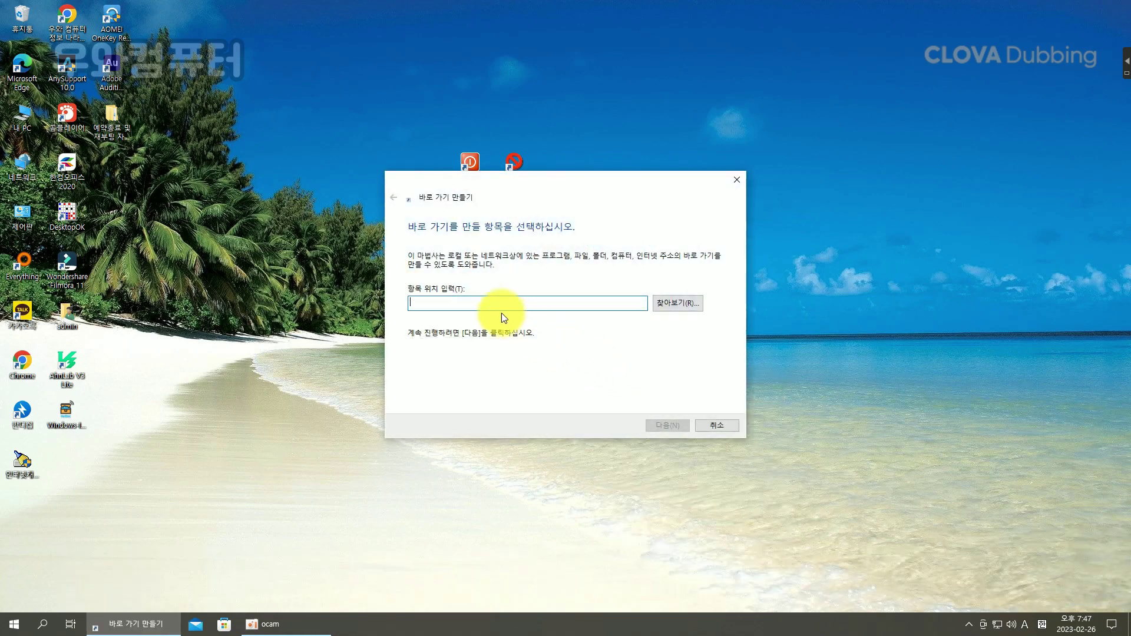
{"action": "left_click", "coordinate": [469, 302]}
{"action": "type", "text": "shutwo"}
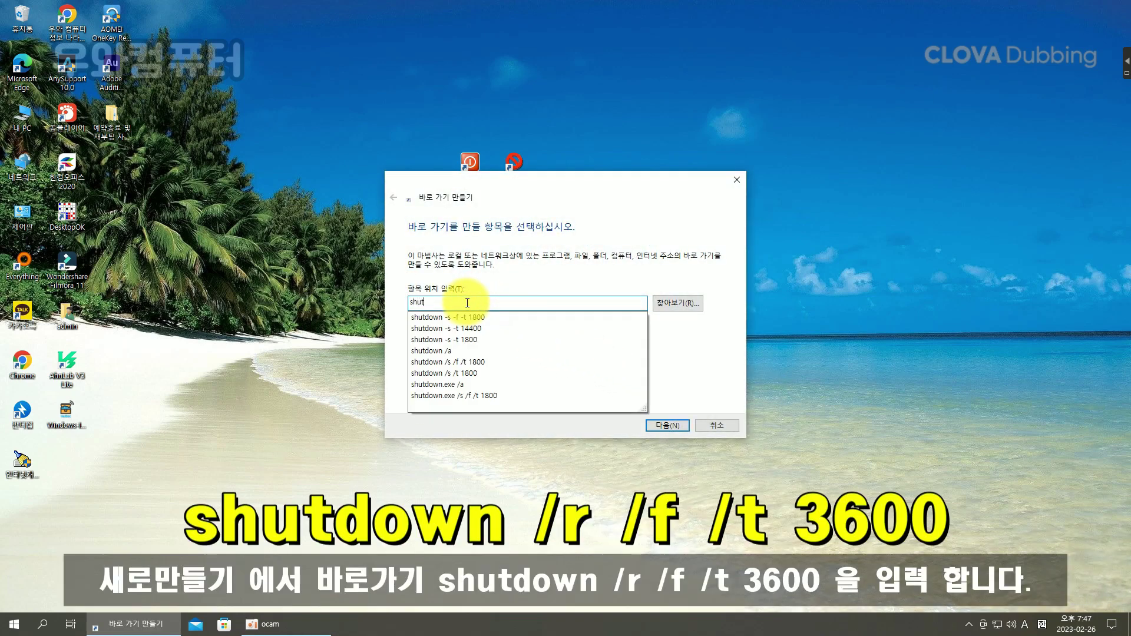
{"action": "key", "text": "BackSpace"}
{"action": "key", "text": "BackSpace"}
{"action": "type", "text": "down -r -f -t 3600"}
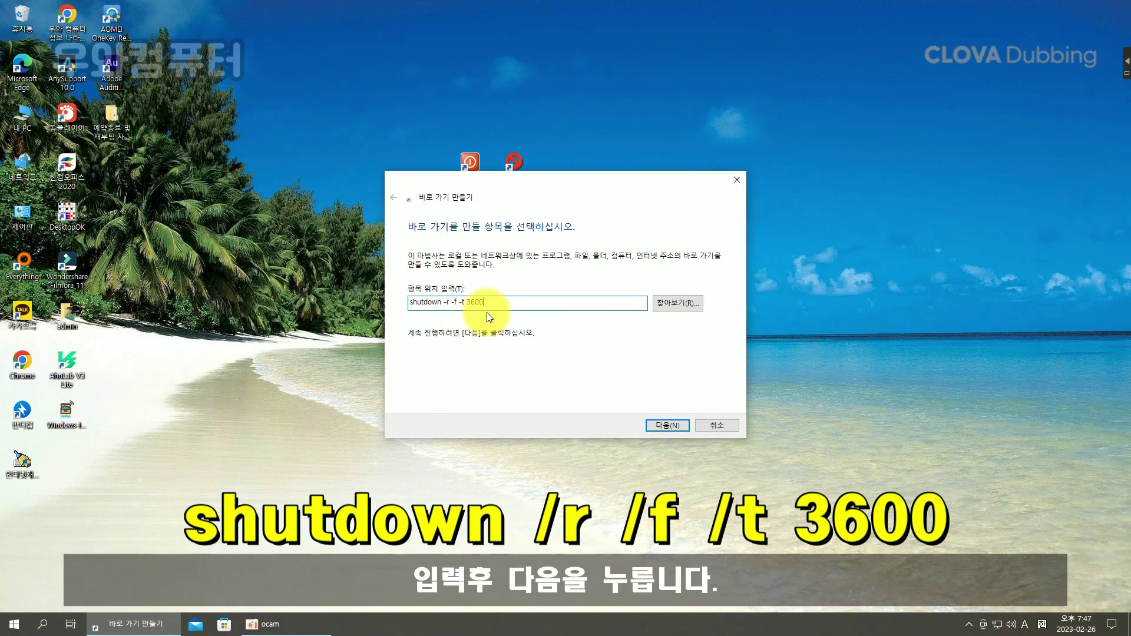
{"action": "left_click", "coordinate": [667, 424]}
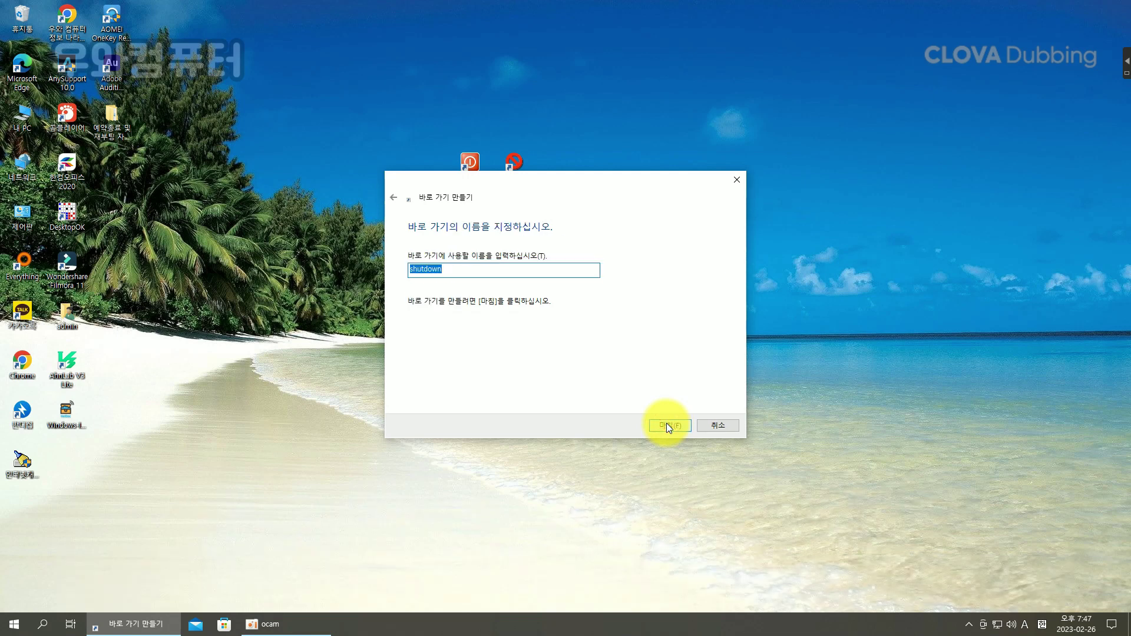
- Name the shortcut 1시간후에 재부팅 예약, finish creating it, and move it beside the 예약취소하기 shortcut
{"action": "type", "text": "1"}
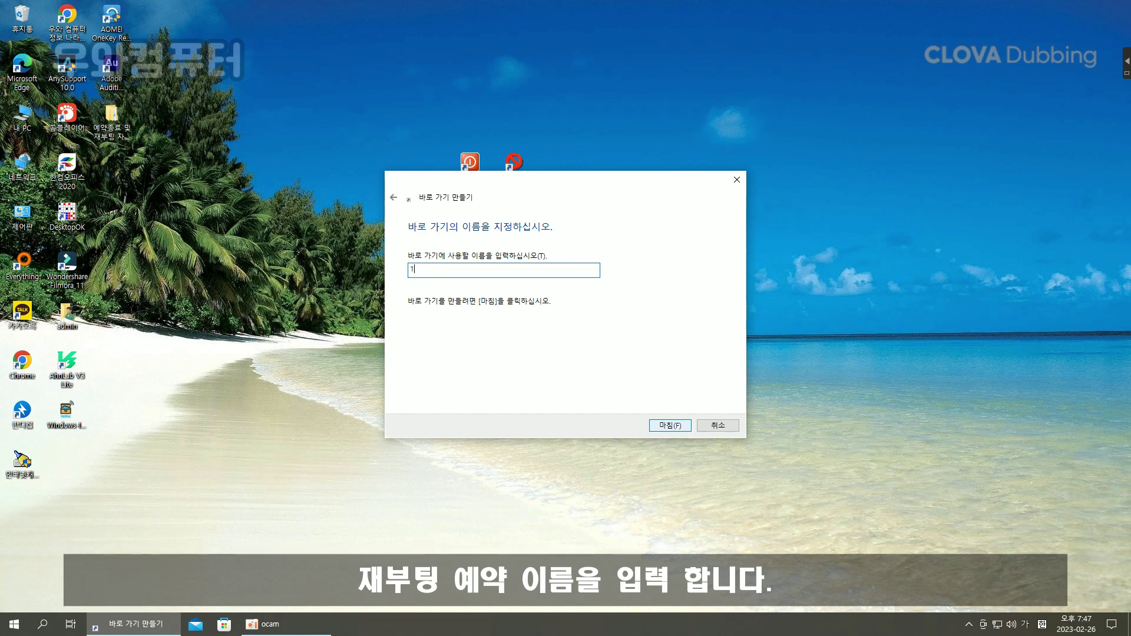
{"action": "type", "text": "tlrksgndp"}
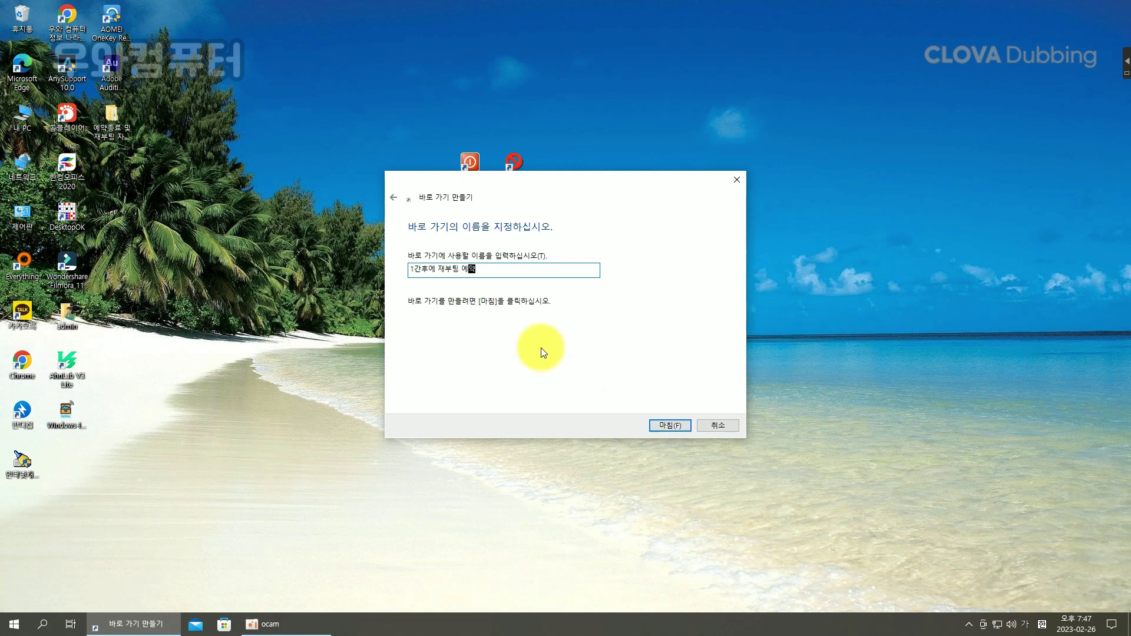
{"action": "left_click", "coordinate": [414, 269]}
{"action": "type", "text": "t"}
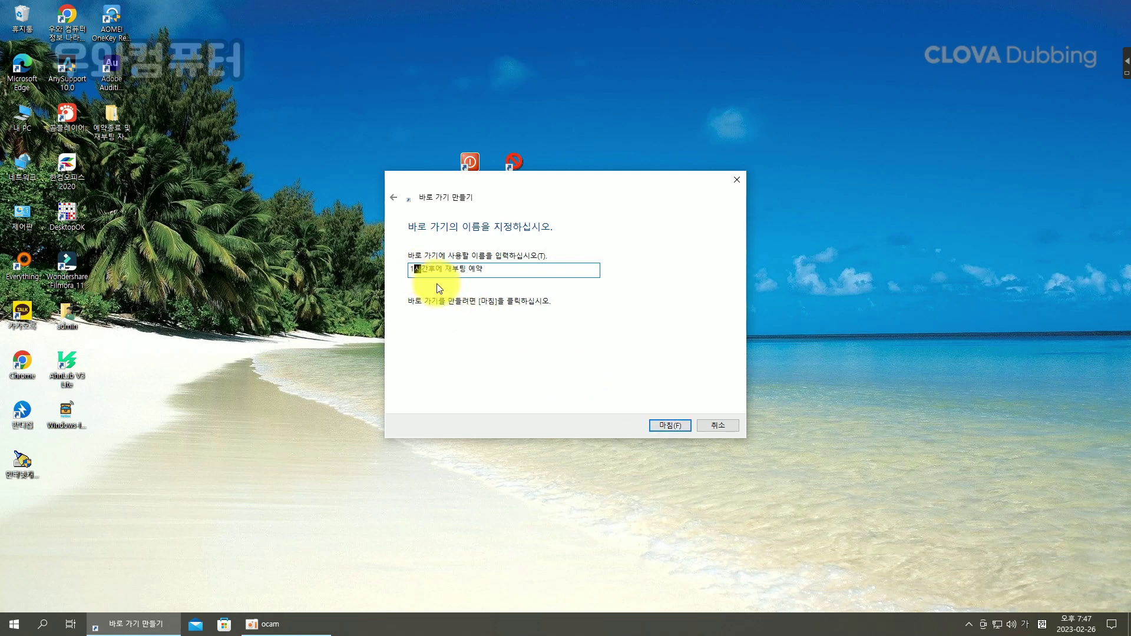
{"action": "left_click", "coordinate": [666, 426]}
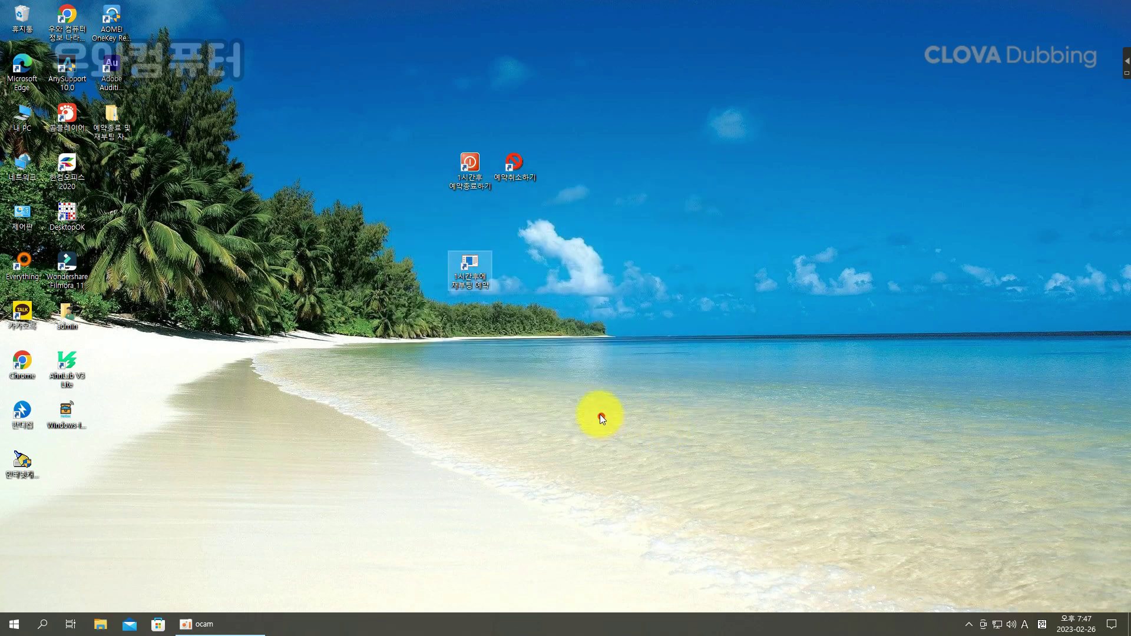
{"action": "left_click_drag", "start_coordinate": [471, 264], "coordinate": [561, 177]}
- Change the icon of the 1시간후에 재부팅 예약 shortcut to the blue circular-arrows icon from SHELL32 and apply it
{"action": "right_click", "coordinate": [560, 172]}
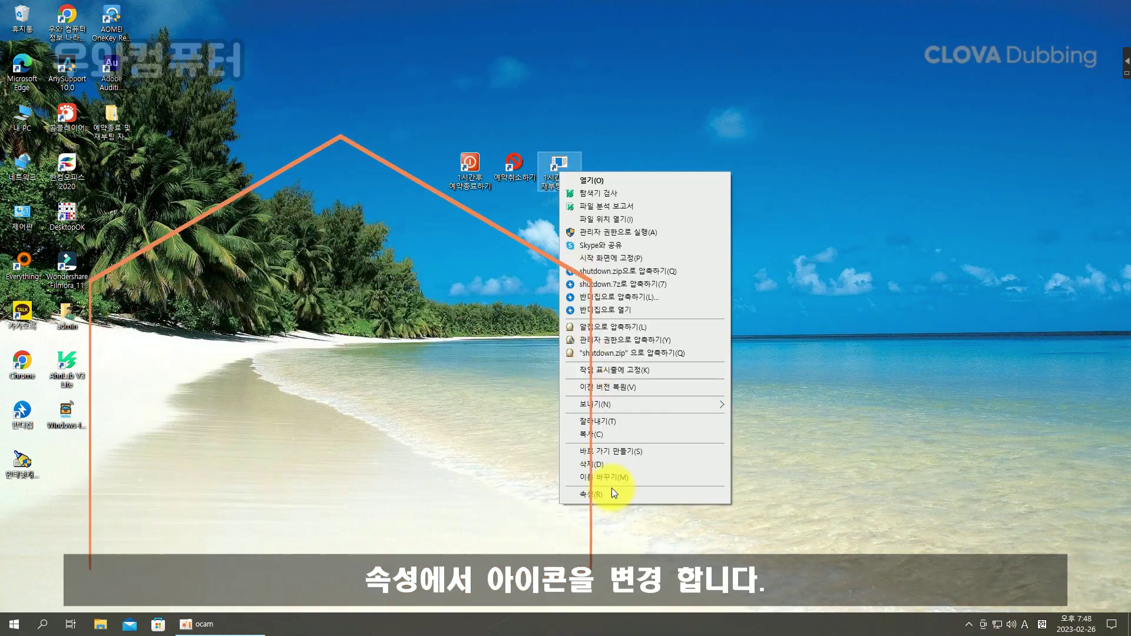
{"action": "left_click", "coordinate": [613, 490]}
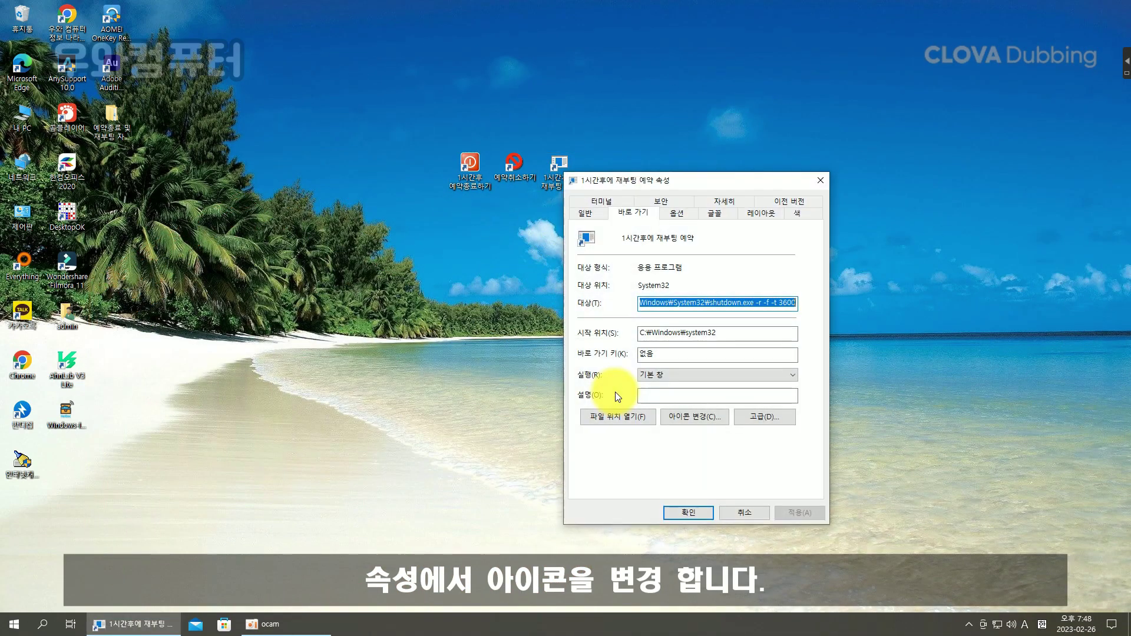
{"action": "left_click", "coordinate": [681, 417]}
{"action": "left_click", "coordinate": [674, 323]}
{"action": "scroll", "coordinate": [707, 348], "scroll_direction": "down", "scroll_amount": 5}
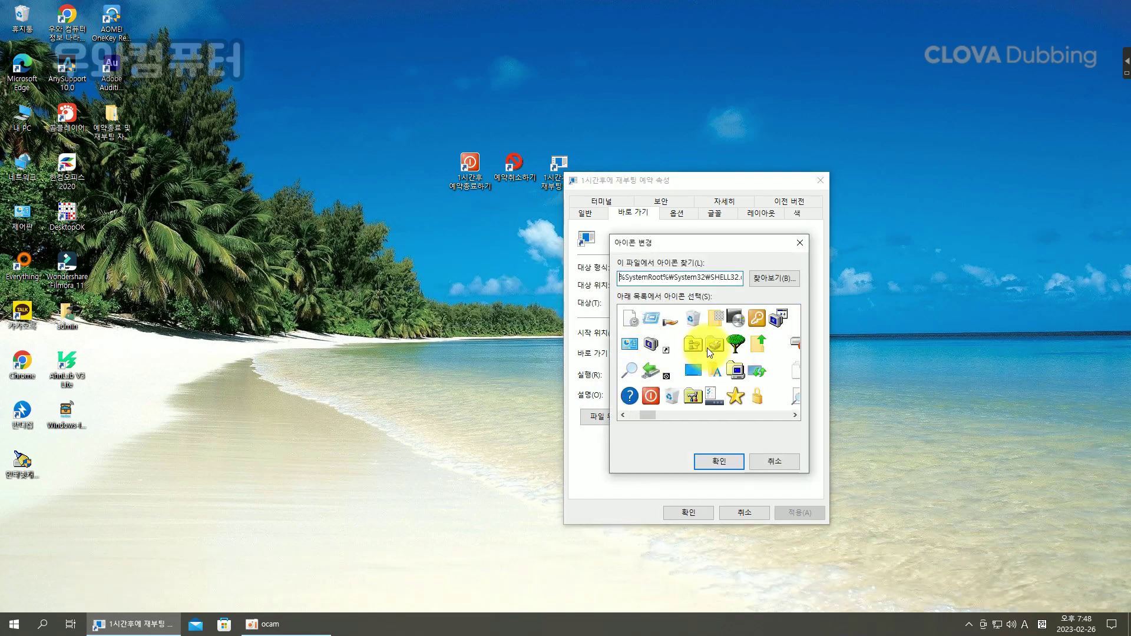
{"action": "scroll", "coordinate": [710, 350], "scroll_direction": "down", "scroll_amount": 6}
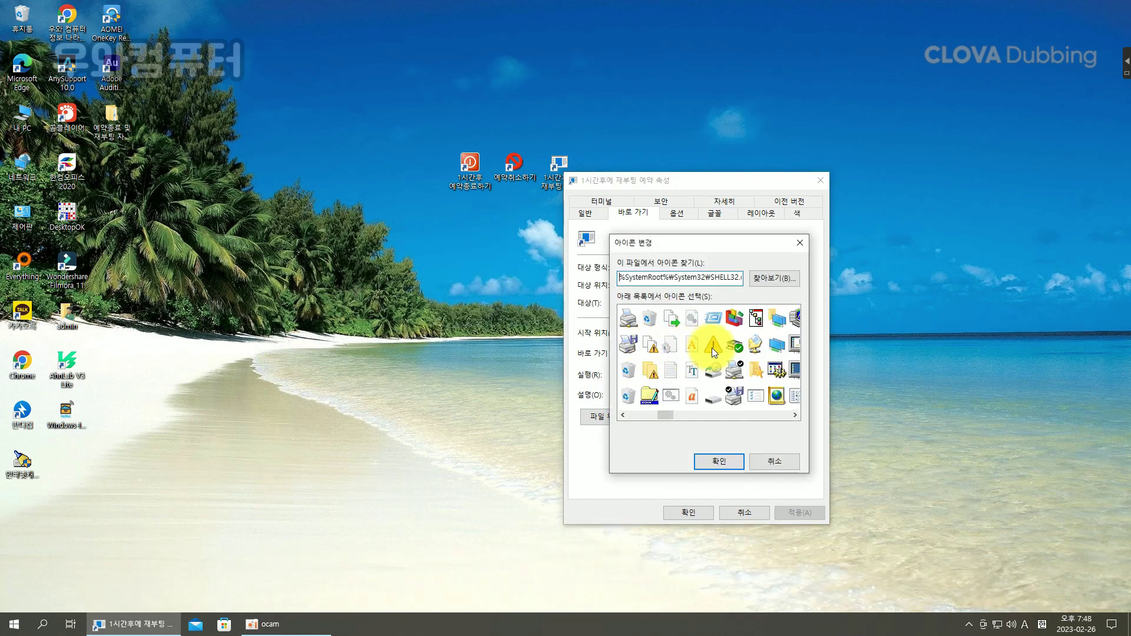
{"action": "scroll", "coordinate": [716, 349], "scroll_direction": "down", "scroll_amount": 6}
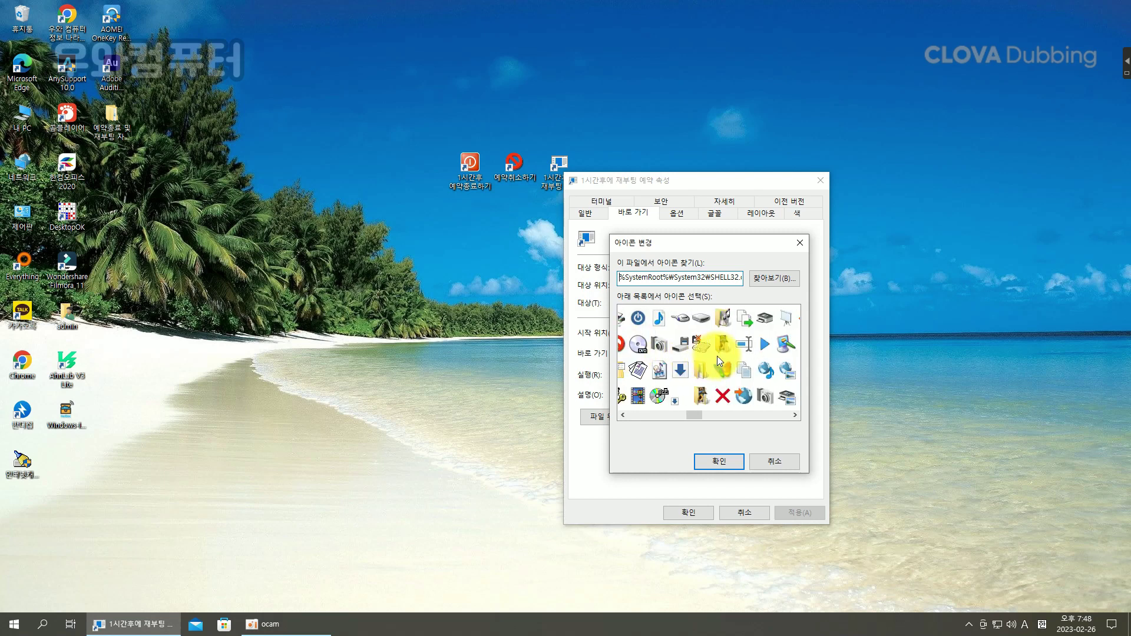
{"action": "scroll", "coordinate": [764, 377], "scroll_direction": "down", "scroll_amount": 6}
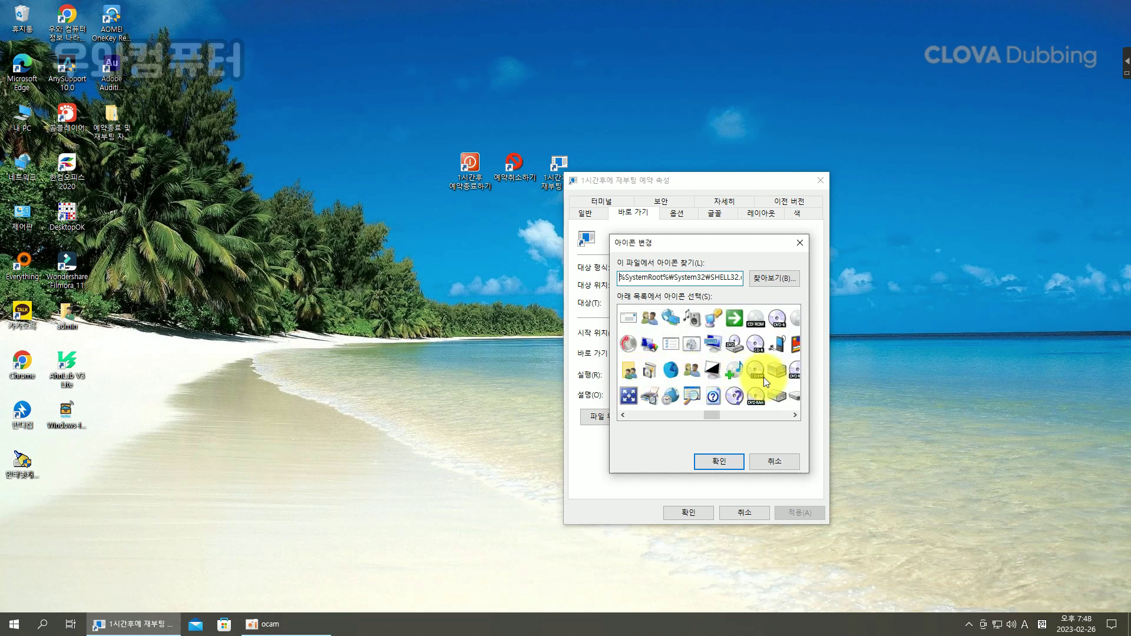
{"action": "scroll", "coordinate": [764, 377], "scroll_direction": "down", "scroll_amount": 6}
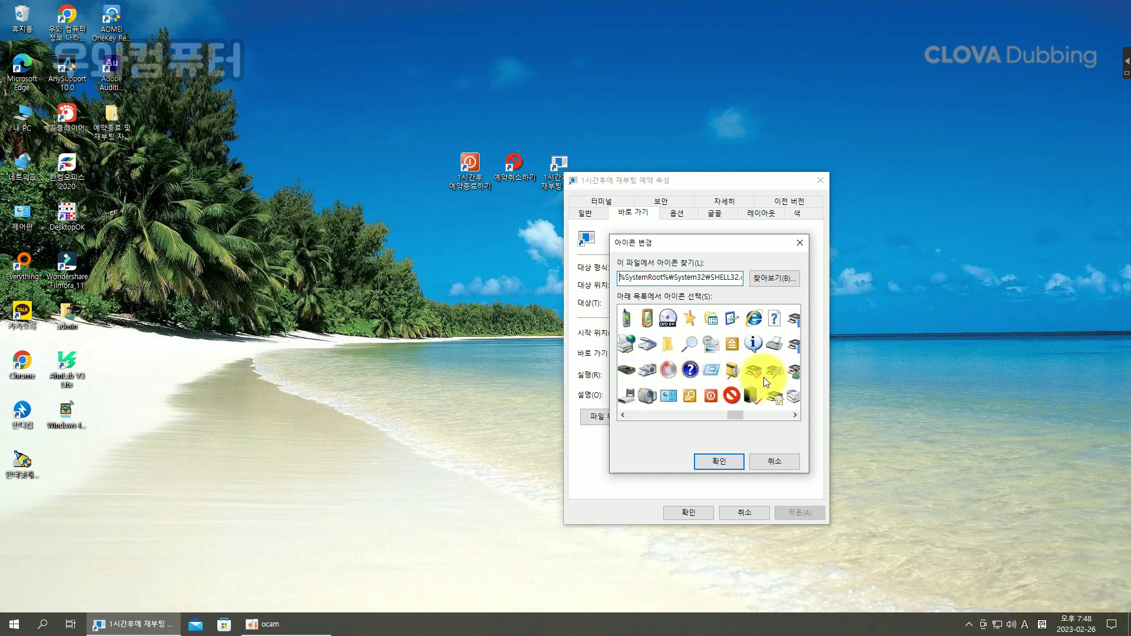
{"action": "left_click", "coordinate": [735, 372]}
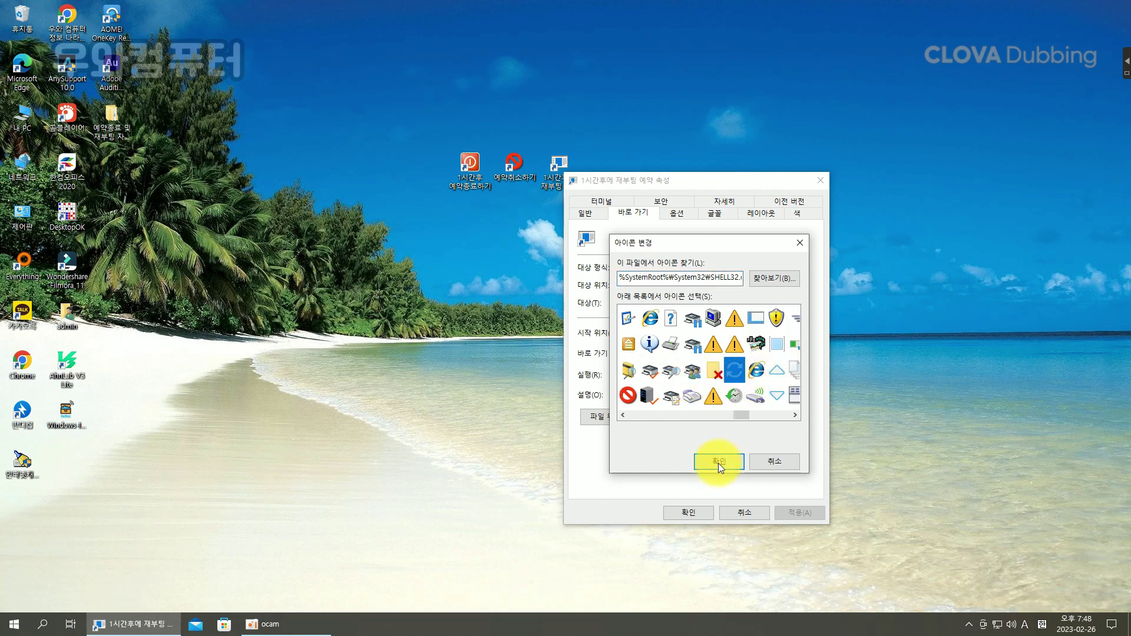
{"action": "left_click", "coordinate": [719, 462]}
{"action": "left_click", "coordinate": [800, 513]}
{"action": "left_click", "coordinate": [689, 512]}
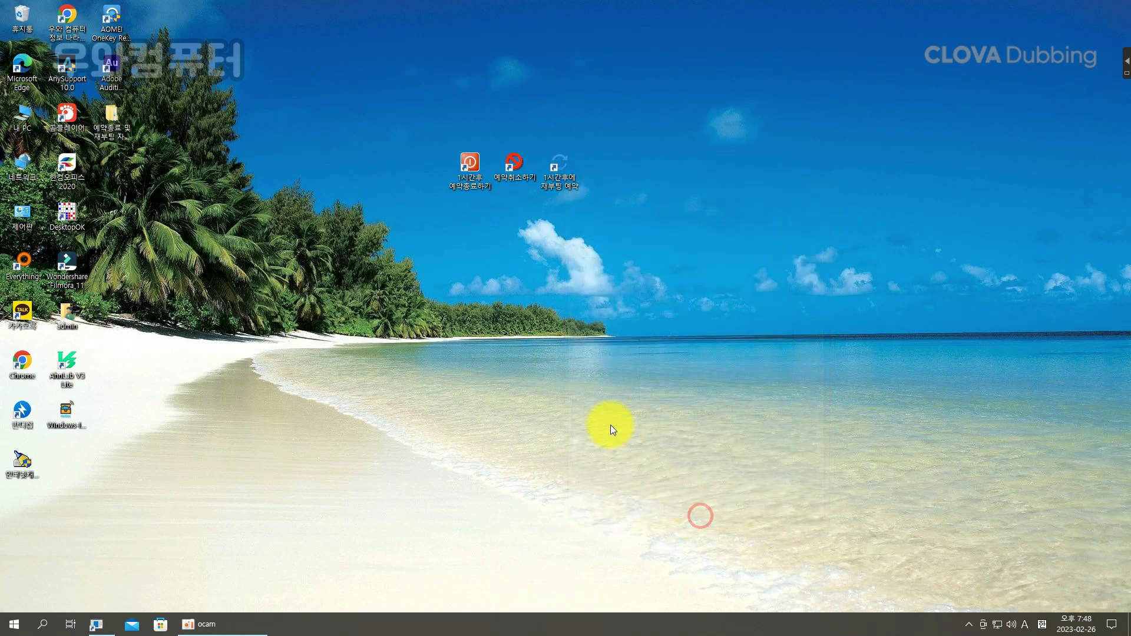
{"action": "left_click", "coordinate": [609, 424]}
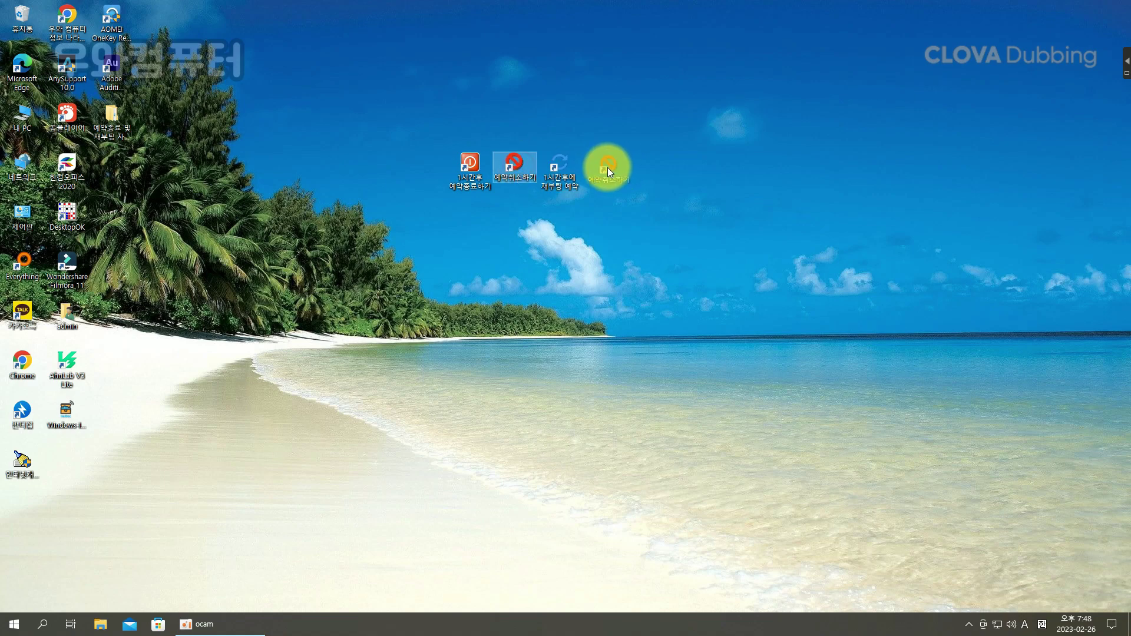
- Reorder the desktop shortcuts so 예약취소하기 comes after 1시간후에 재부팅 예약, and move all three together slightly lower on the desktop
{"action": "left_click_drag", "start_coordinate": [607, 167], "coordinate": [607, 170]}
{"action": "left_click_drag", "start_coordinate": [559, 166], "coordinate": [515, 170]}
{"action": "left_click_drag", "start_coordinate": [595, 168], "coordinate": [544, 167]}
{"action": "left_click_drag", "start_coordinate": [595, 235], "coordinate": [456, 123]}
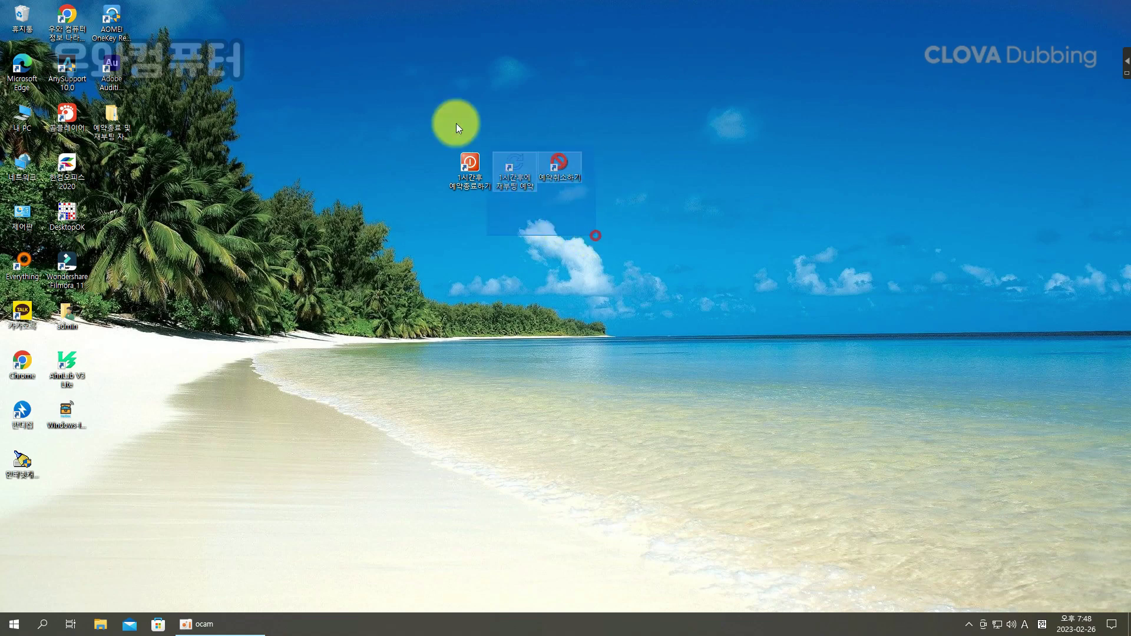
{"action": "left_click_drag", "start_coordinate": [469, 167], "coordinate": [518, 251]}
{"action": "left_click", "coordinate": [616, 331]}
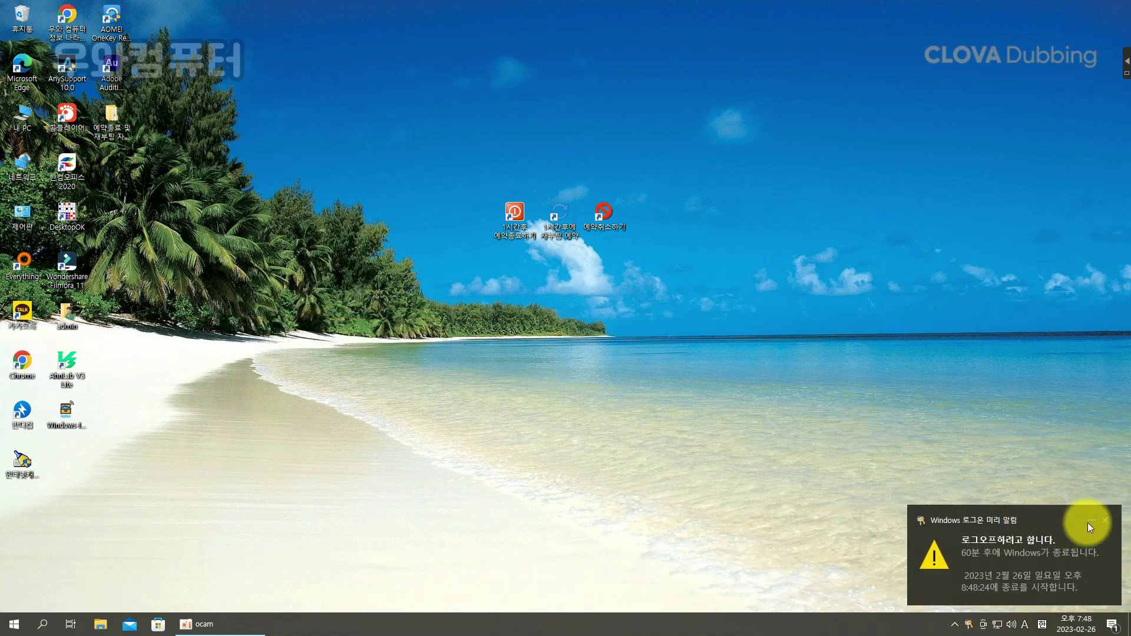
- Open the Windows 로그온 미리 알림 settings from the shutdown alert, review the options, and switch 알림 off and back on
{"action": "left_click", "coordinate": [1093, 521]}
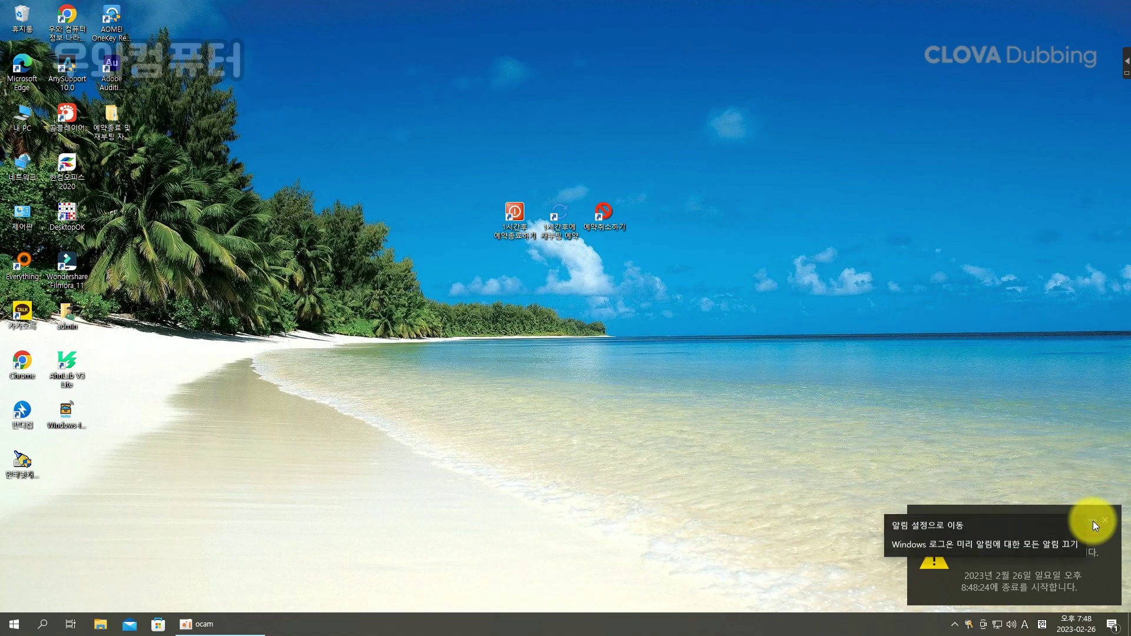
{"action": "left_click", "coordinate": [910, 525]}
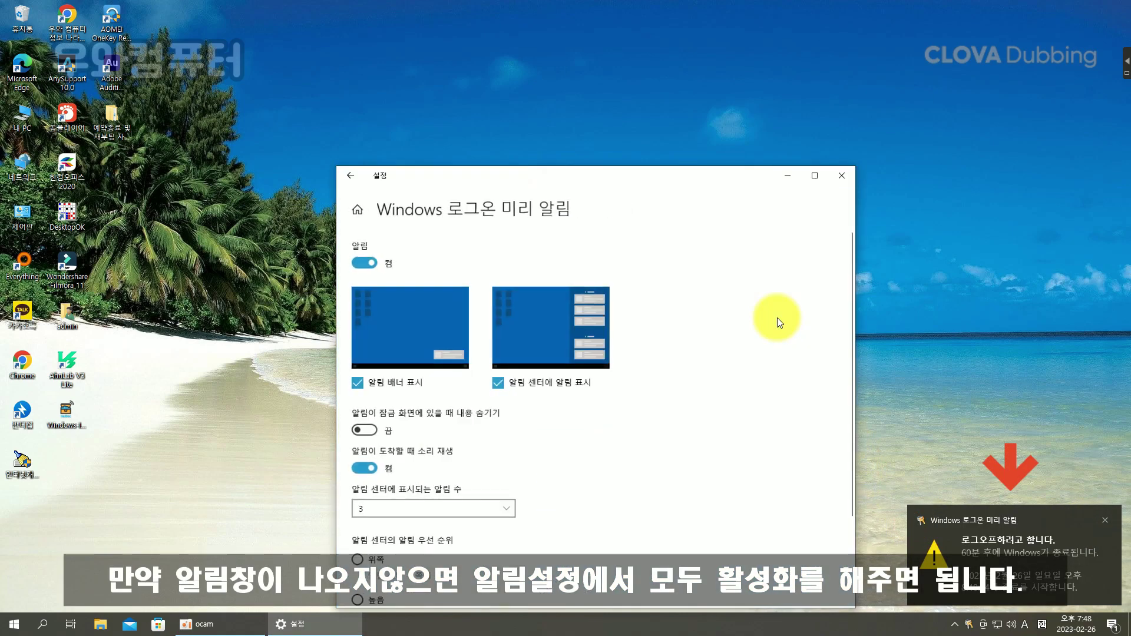
{"action": "left_click_drag", "start_coordinate": [671, 178], "coordinate": [717, 89]}
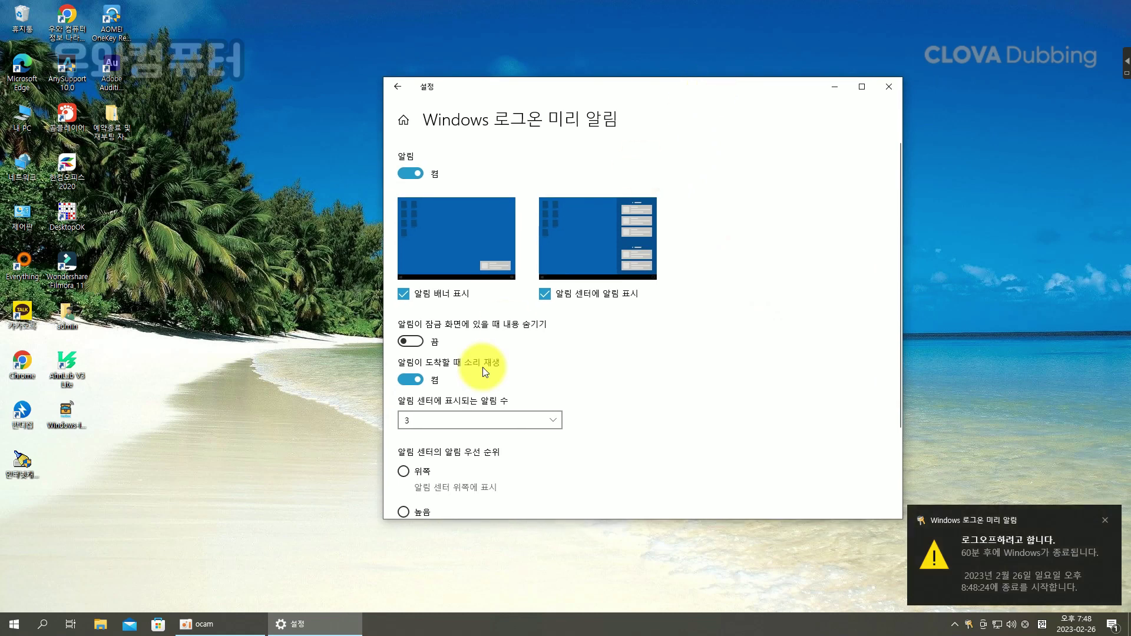
{"action": "scroll", "coordinate": [493, 366], "scroll_direction": "down", "scroll_amount": 2}
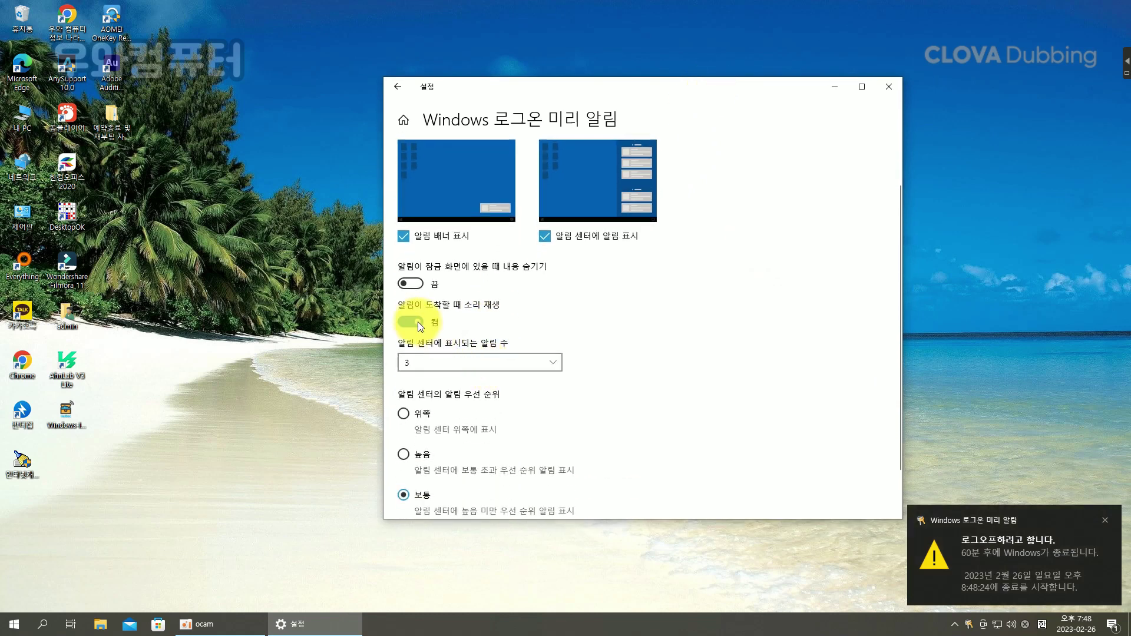
{"action": "scroll", "coordinate": [449, 454], "scroll_direction": "down", "scroll_amount": 2}
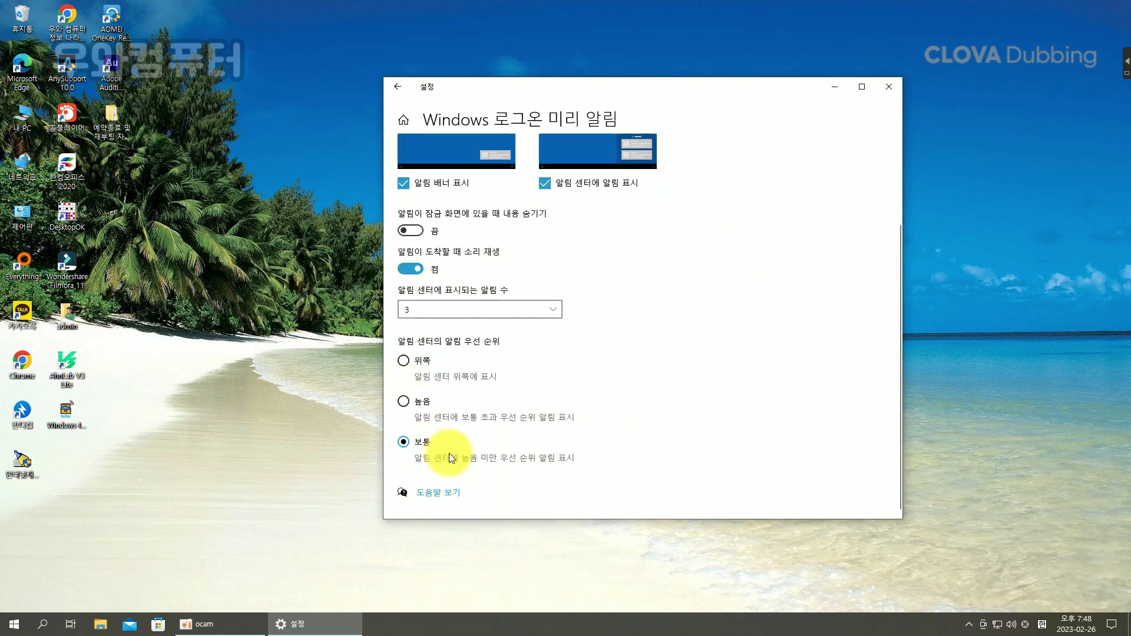
{"action": "scroll", "coordinate": [469, 291], "scroll_direction": "up", "scroll_amount": 4}
{"action": "left_click", "coordinate": [415, 172]}
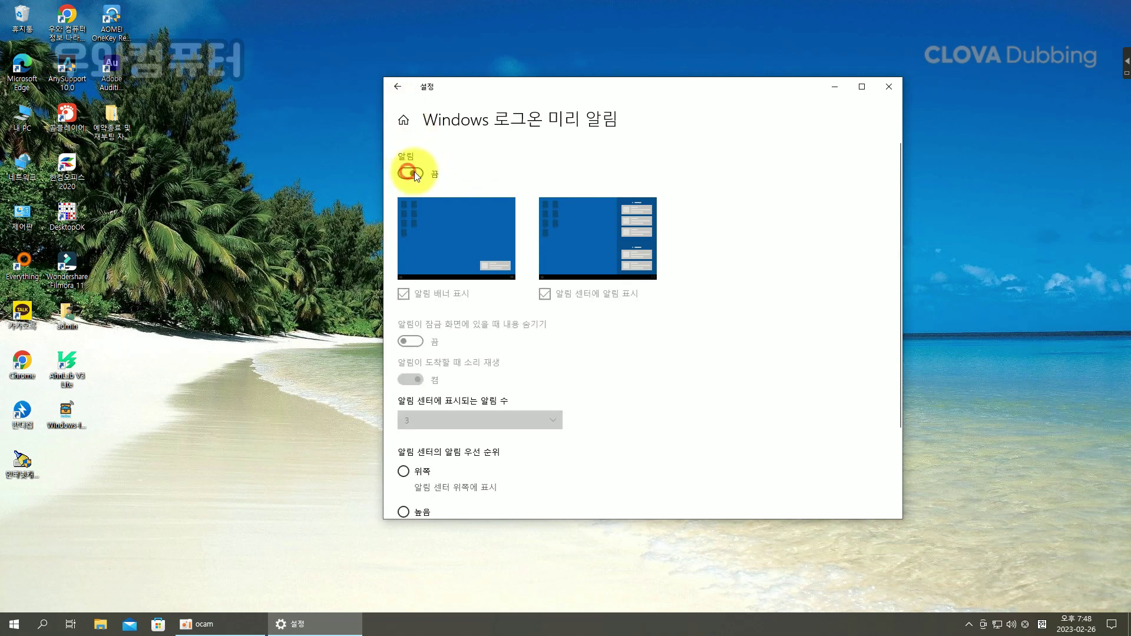
{"action": "left_click", "coordinate": [417, 171]}
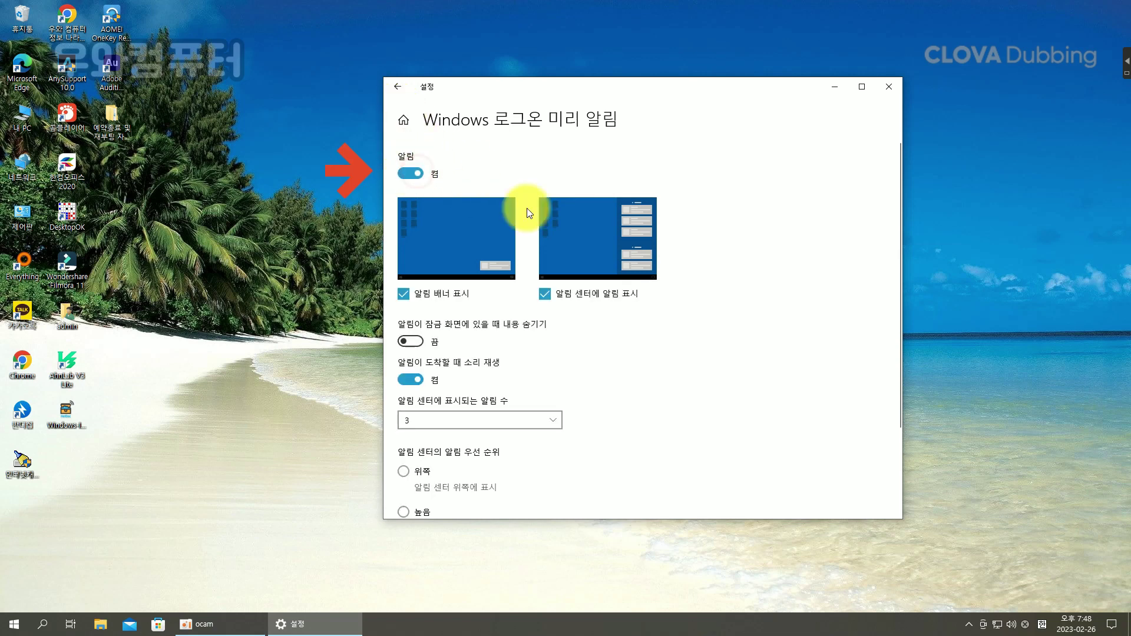
- Go back to 알림 및 작업, toggle notifications from apps and other senders off and on, review the per-app list, and close the settings
{"action": "left_click", "coordinate": [408, 90]}
{"action": "left_click", "coordinate": [599, 276]}
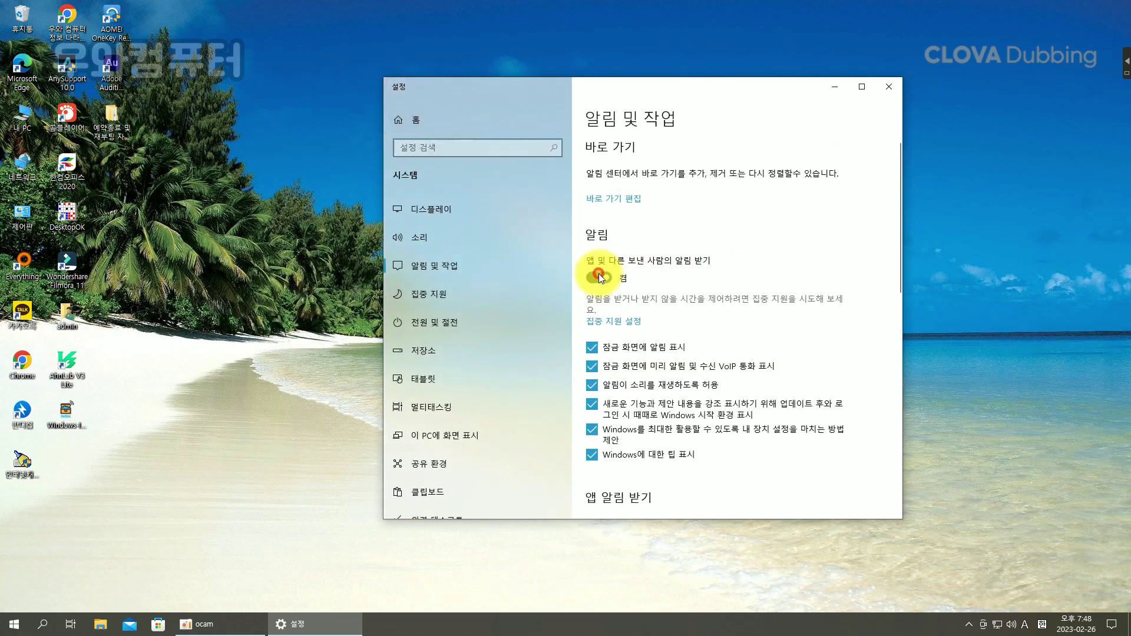
{"action": "left_click", "coordinate": [601, 277]}
{"action": "scroll", "coordinate": [639, 400], "scroll_direction": "down", "scroll_amount": 4}
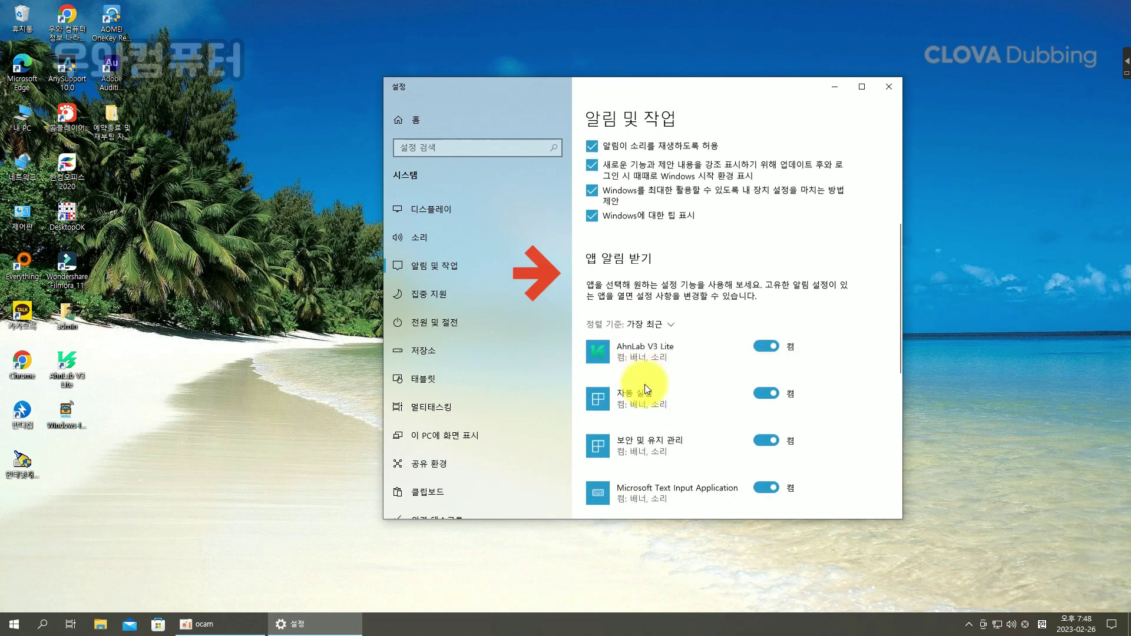
{"action": "scroll", "coordinate": [644, 384], "scroll_direction": "up", "scroll_amount": 5}
{"action": "left_click", "coordinate": [889, 87]}
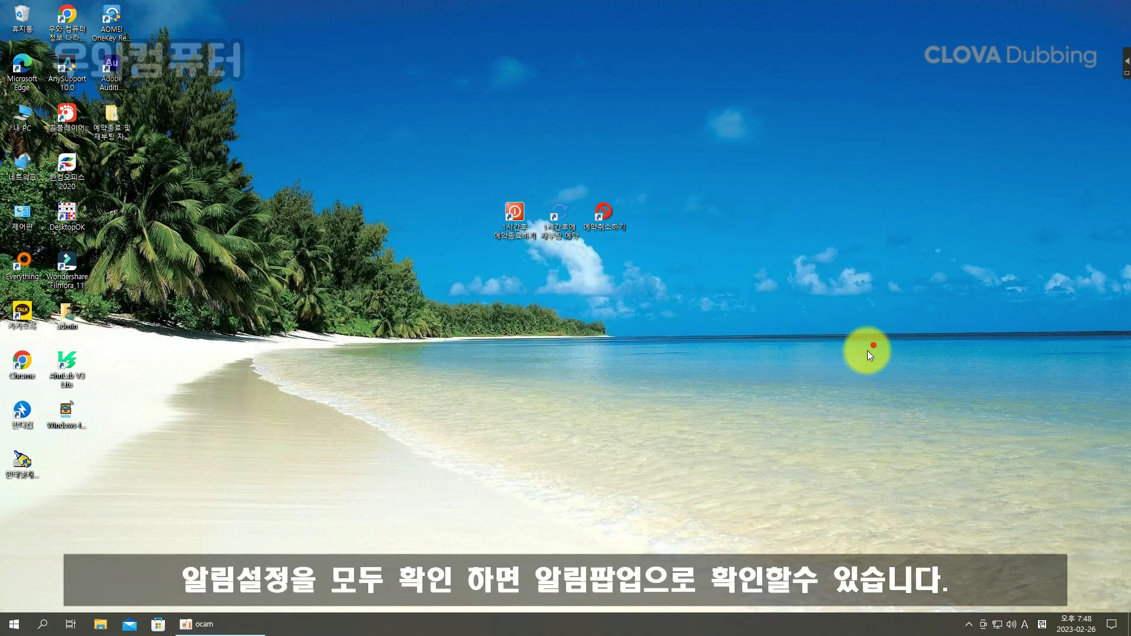
- Place the 예약종료 및 재부팅 자동실행파일 folder beside the shutdown shortcuts and open its 종료재부팅자동실행 subfolder
{"action": "left_click_drag", "start_coordinate": [101, 123], "coordinate": [436, 222]}
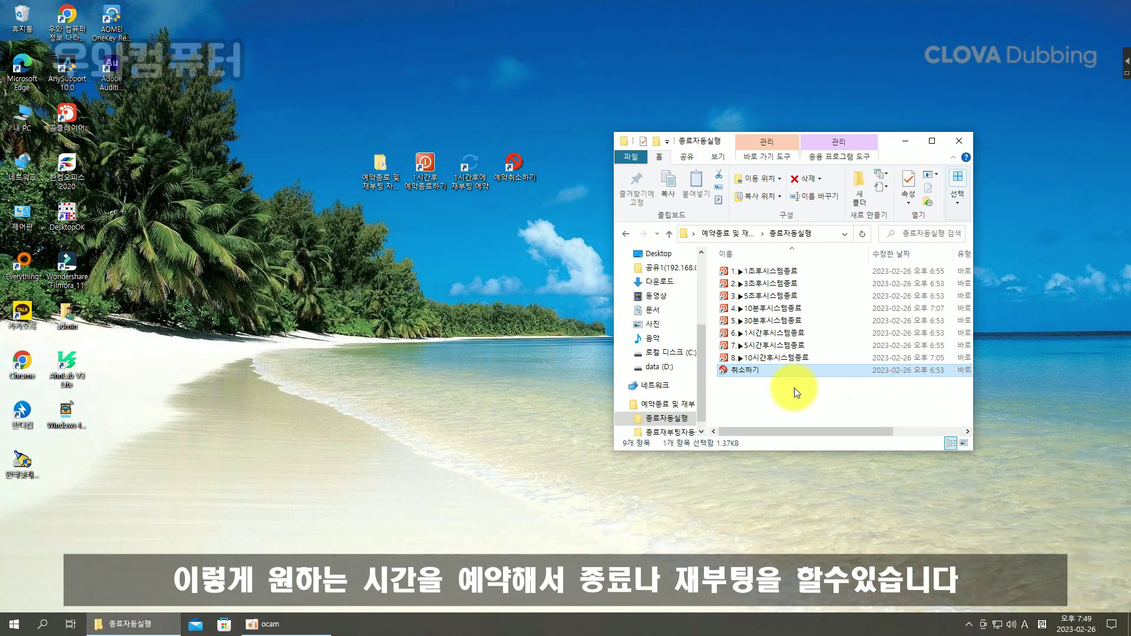
{"action": "left_click", "coordinate": [719, 235]}
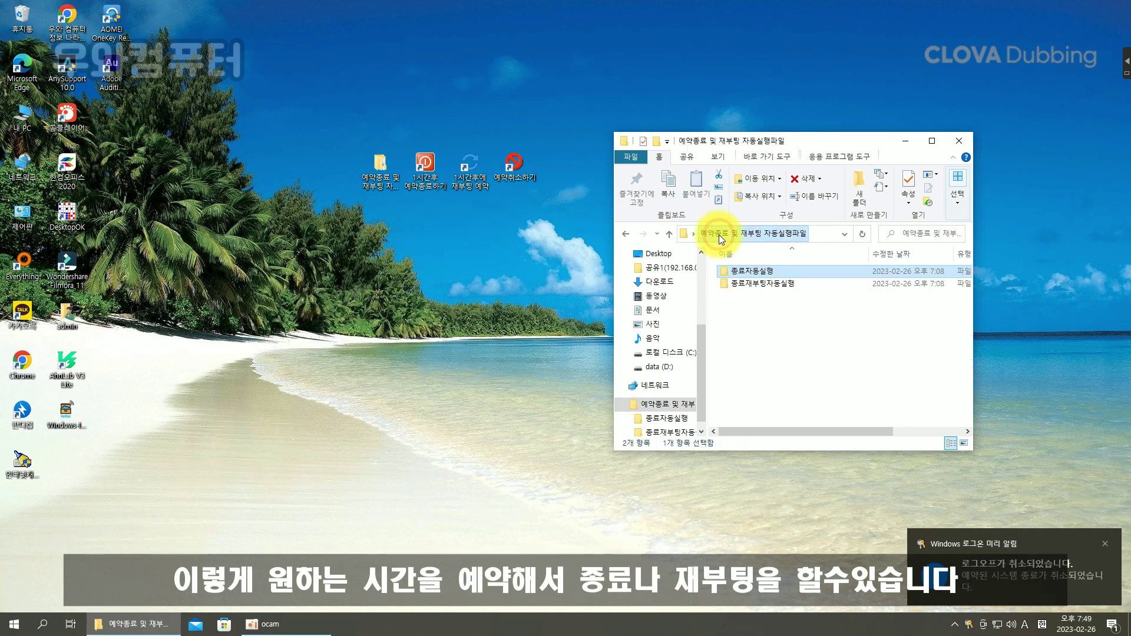
{"action": "double_click", "coordinate": [751, 283]}
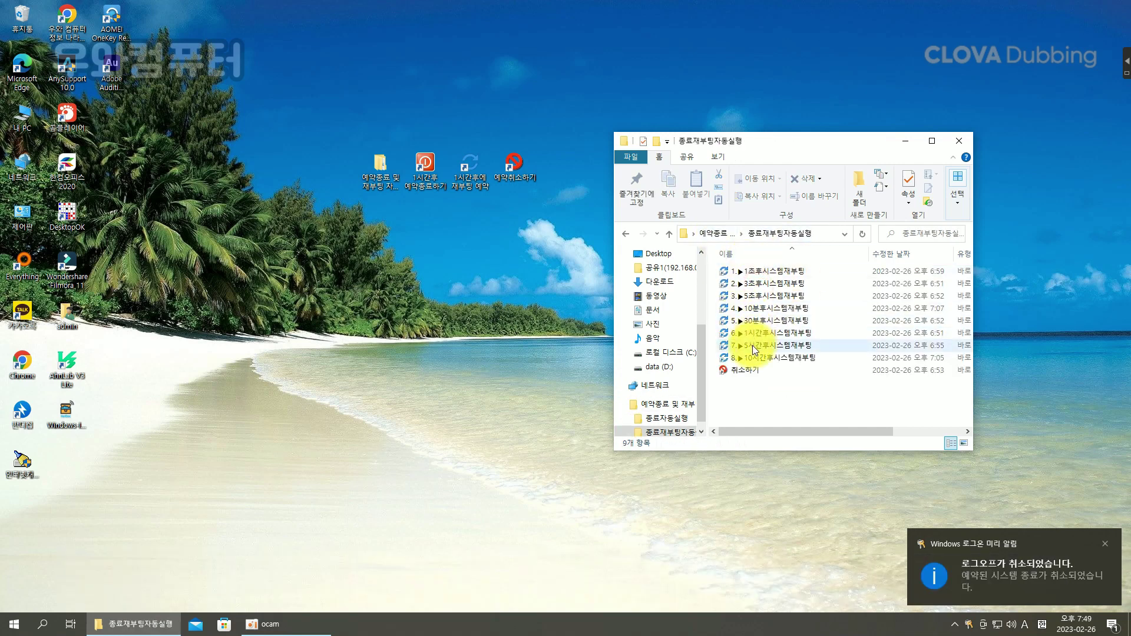
- Schedule a restart with the 5시간후시스템재부팅 shortcut and cancel it by running 취소하기 in the same folder
{"action": "left_click", "coordinate": [752, 345]}
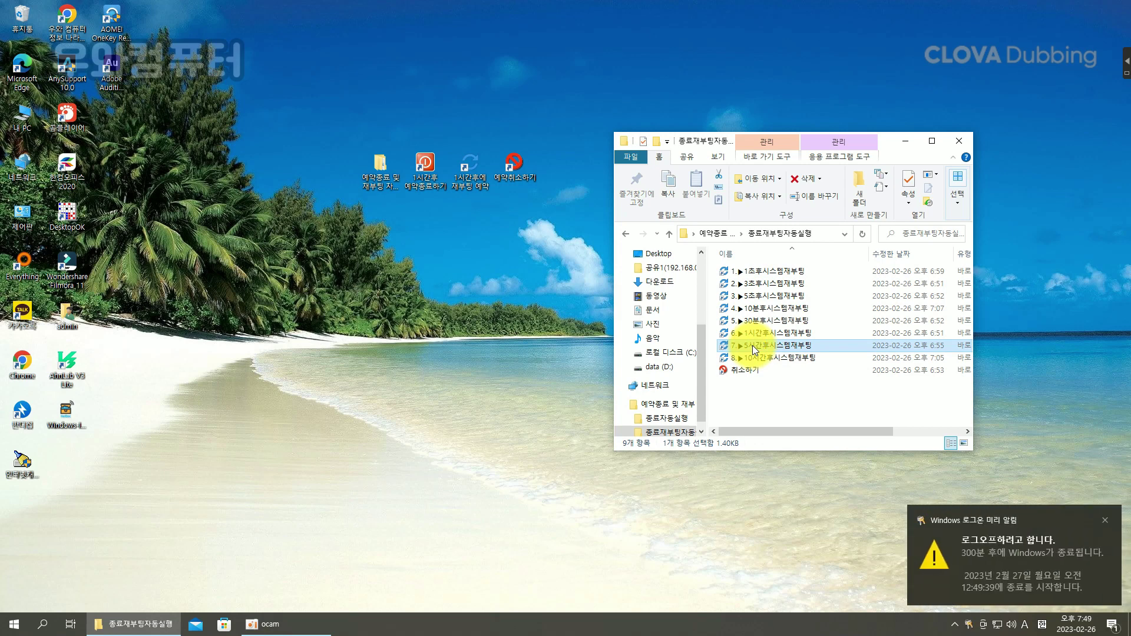
{"action": "left_click", "coordinate": [746, 368]}
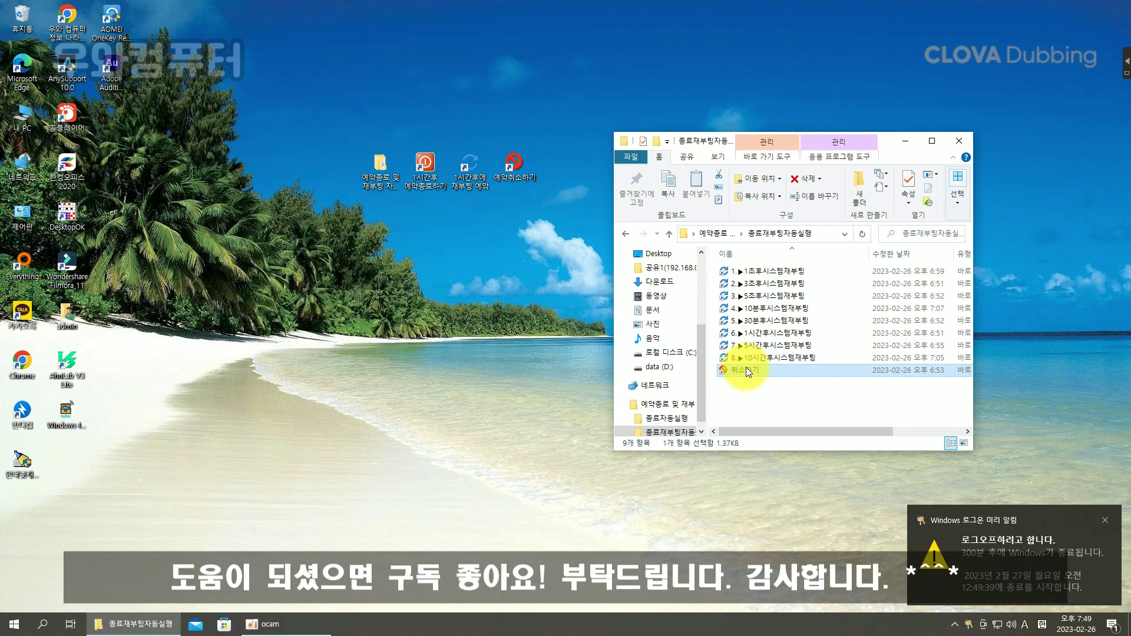
{"action": "left_click", "coordinate": [793, 405]}
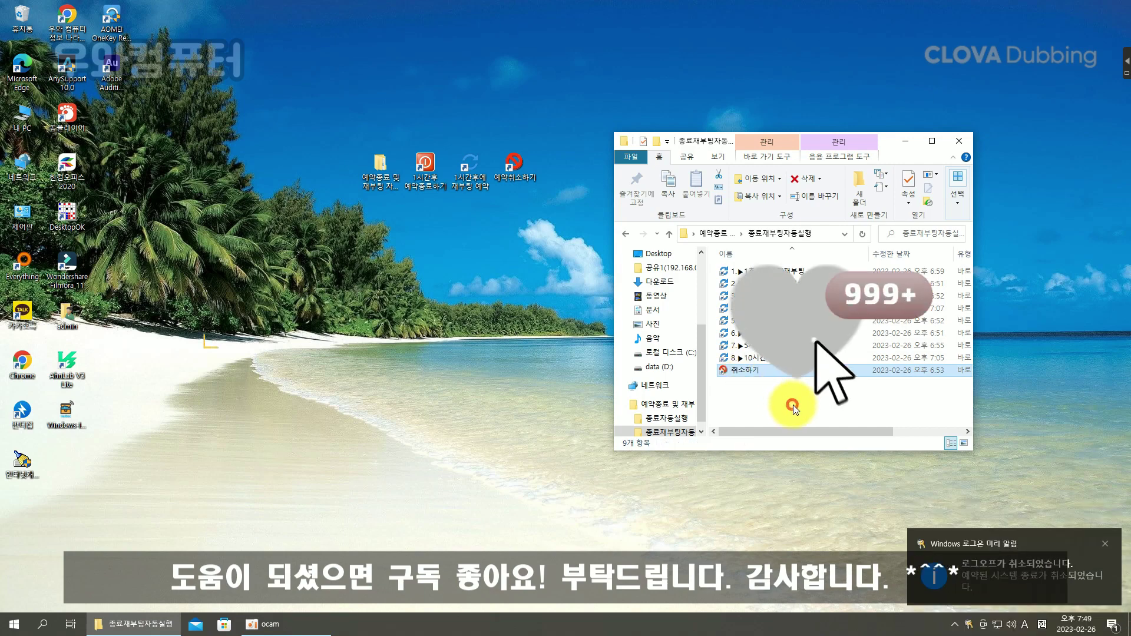